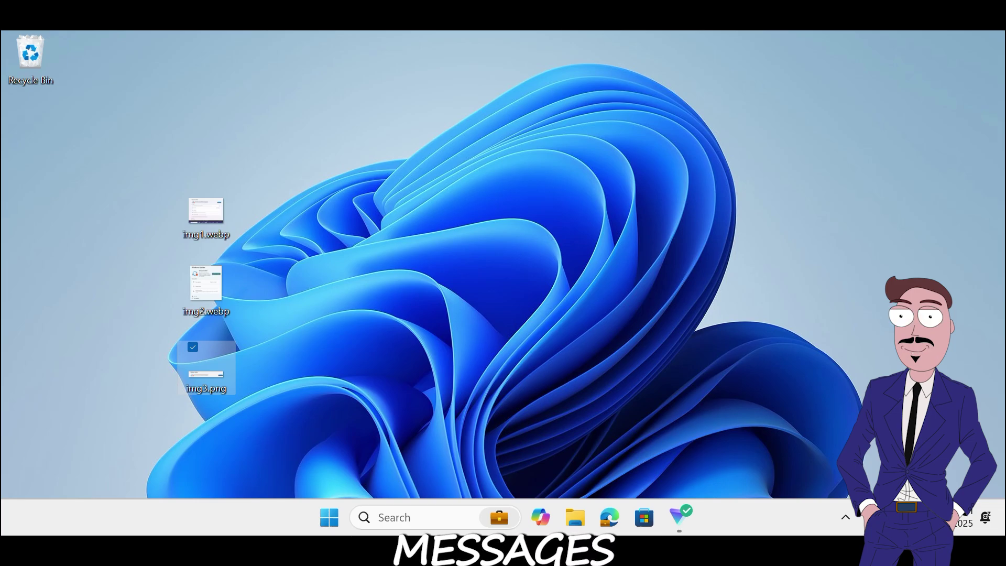
Step: View the img3.png screenshot, then close it
{"action": "double_click", "coordinate": [199, 376]}
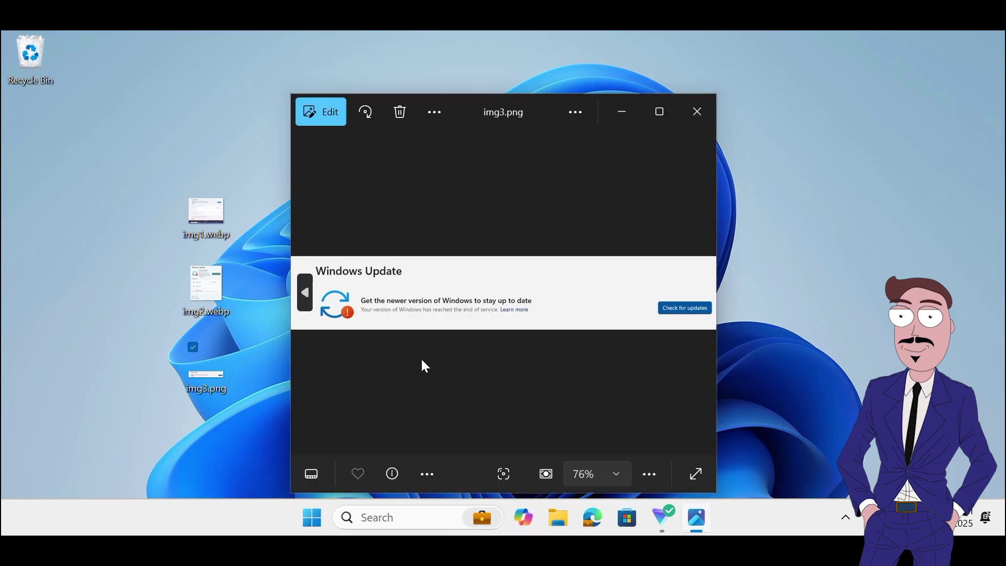
{"action": "scroll", "coordinate": [369, 322], "scroll_direction": "up", "scroll_amount": 2}
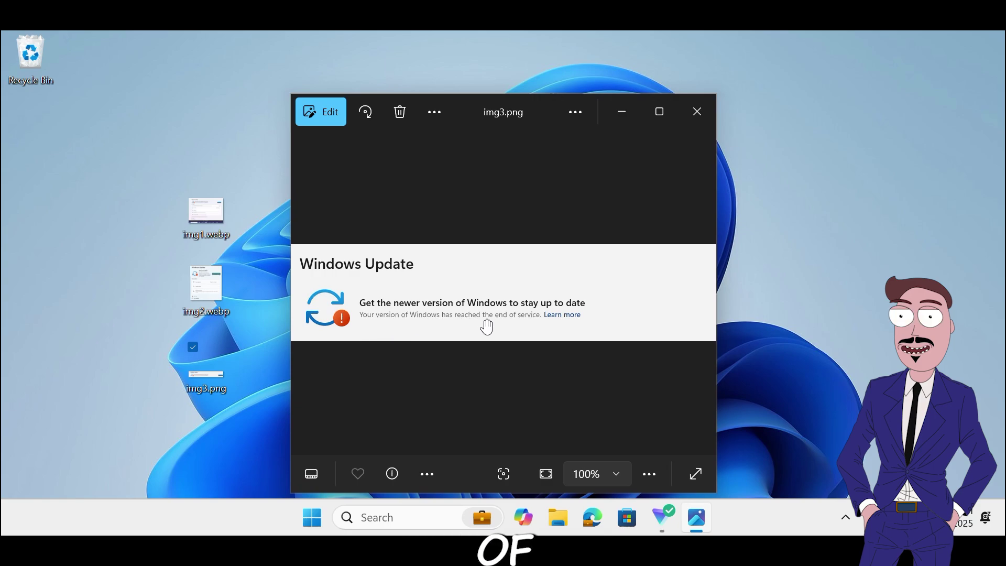
{"action": "scroll", "coordinate": [664, 310], "scroll_direction": "down", "scroll_amount": 2}
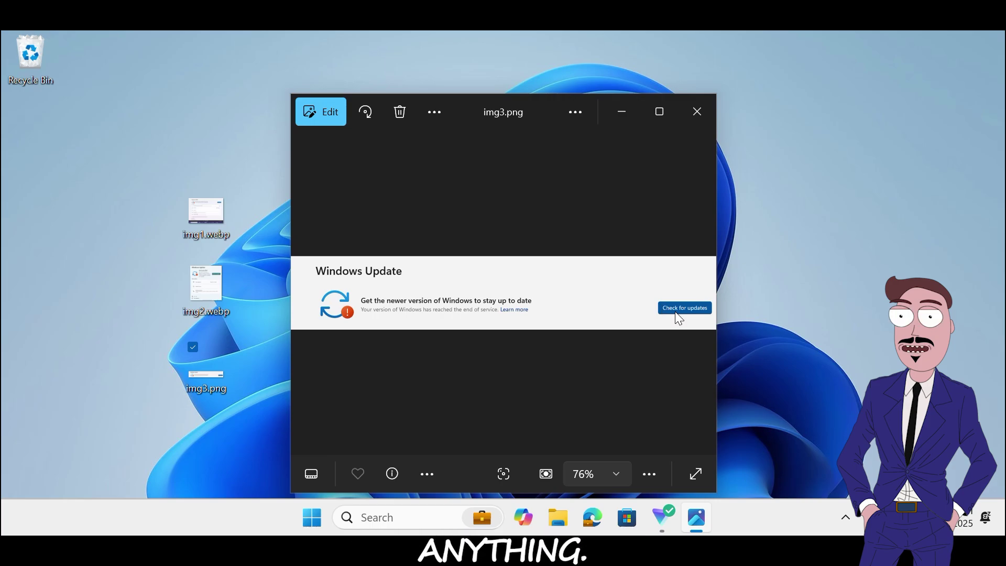
{"action": "left_click", "coordinate": [696, 115]}
Step: View the img2.webp screenshot, then close it
{"action": "double_click", "coordinate": [229, 289]}
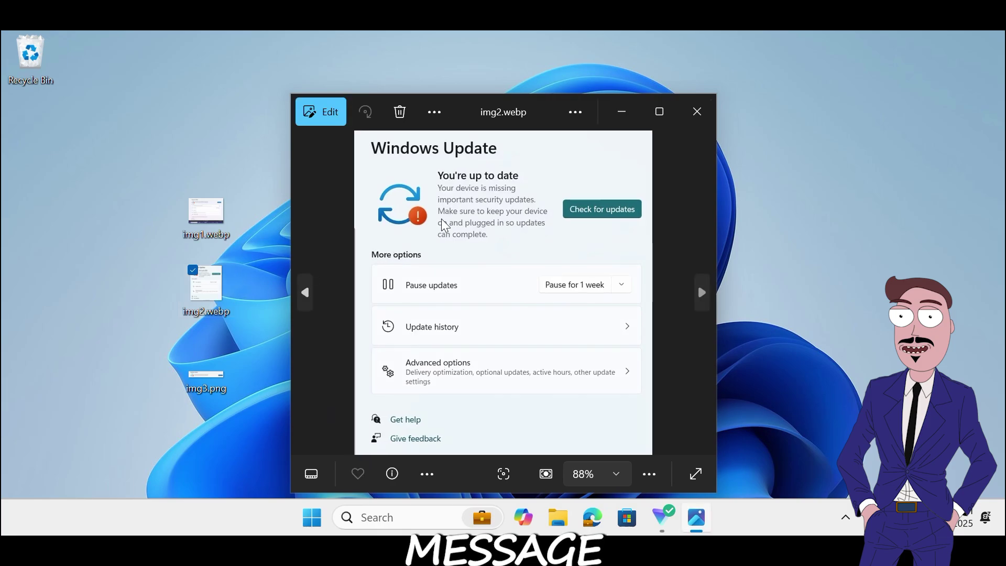
{"action": "scroll", "coordinate": [466, 216], "scroll_direction": "up", "scroll_amount": 1}
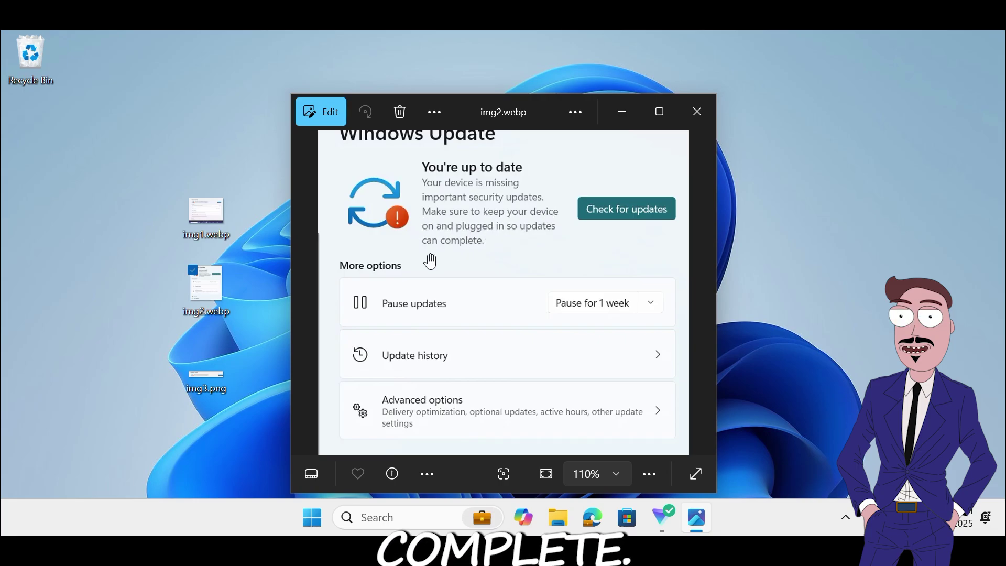
{"action": "left_click", "coordinate": [696, 111]}
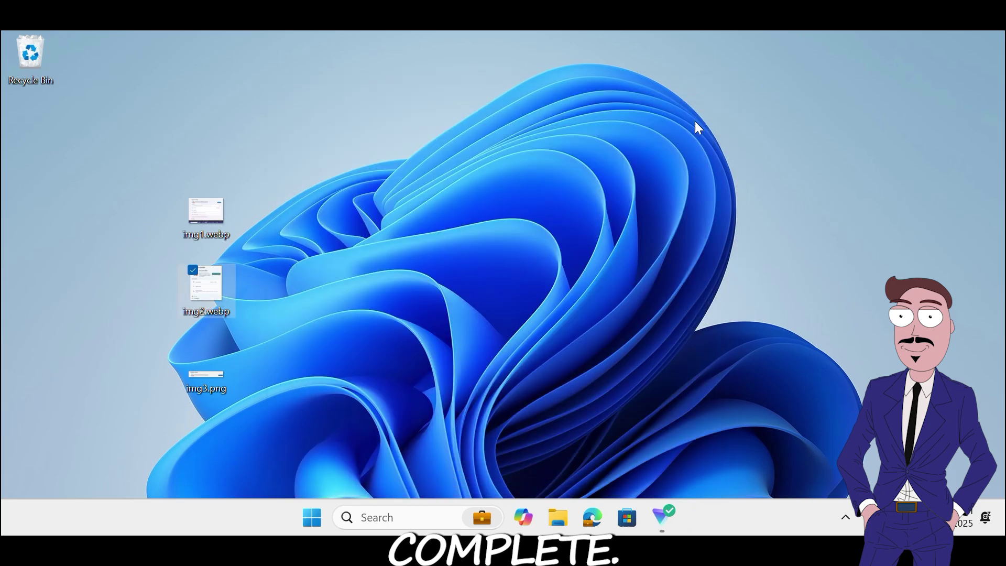
Step: Review the img1.webp screenshot, close it, and bring up the Quick Settings panel
{"action": "double_click", "coordinate": [216, 219]}
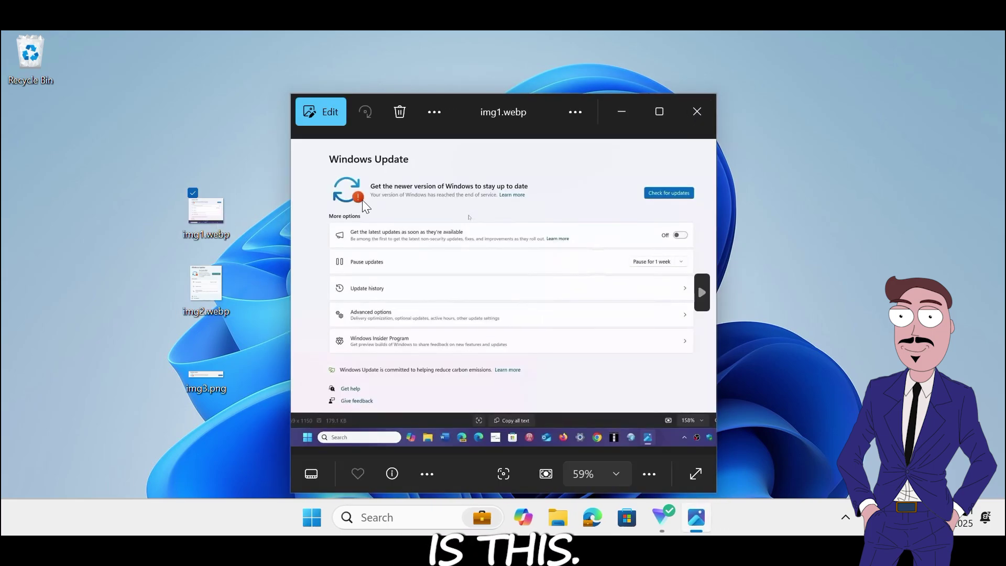
{"action": "scroll", "coordinate": [350, 211], "scroll_direction": "up", "scroll_amount": 5}
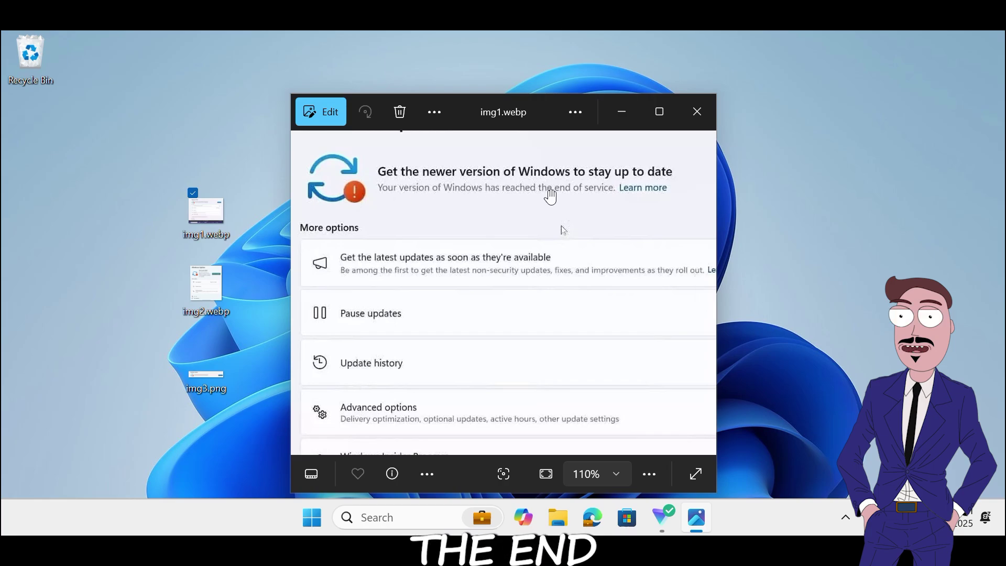
{"action": "scroll", "coordinate": [640, 207], "scroll_direction": "down", "scroll_amount": 1}
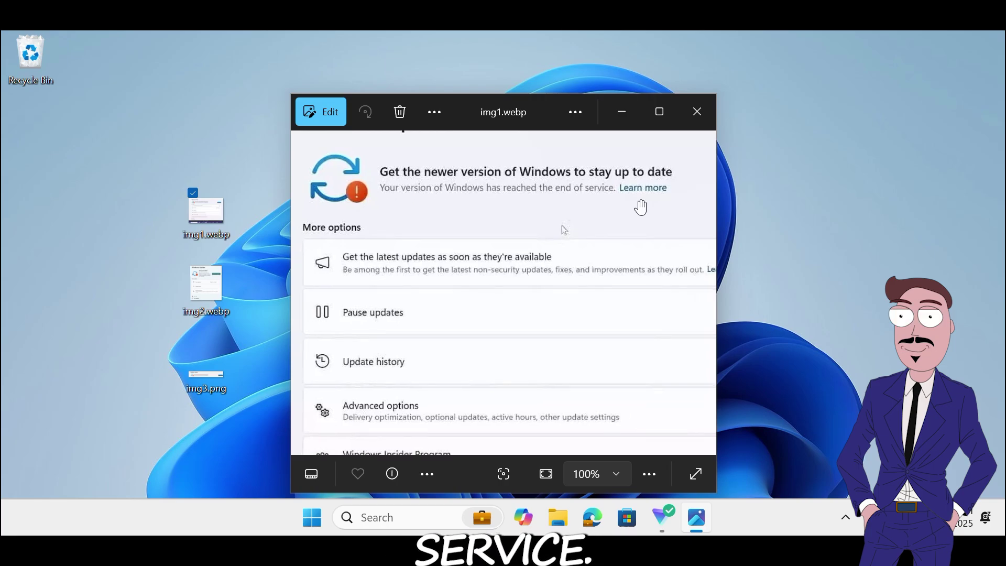
{"action": "scroll", "coordinate": [639, 207], "scroll_direction": "down", "scroll_amount": 2}
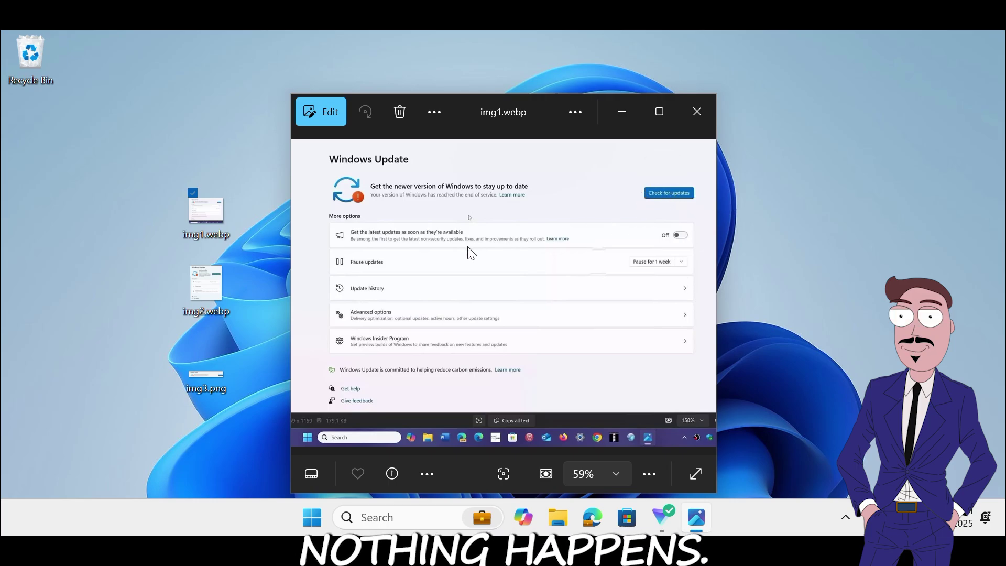
{"action": "left_click", "coordinate": [699, 116]}
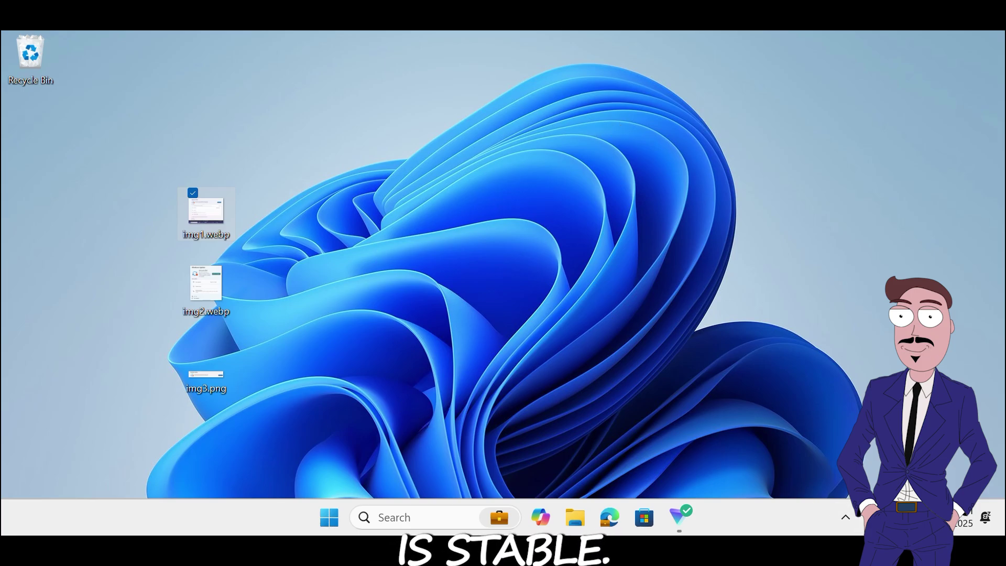
{"action": "left_click", "coordinate": [861, 518]}
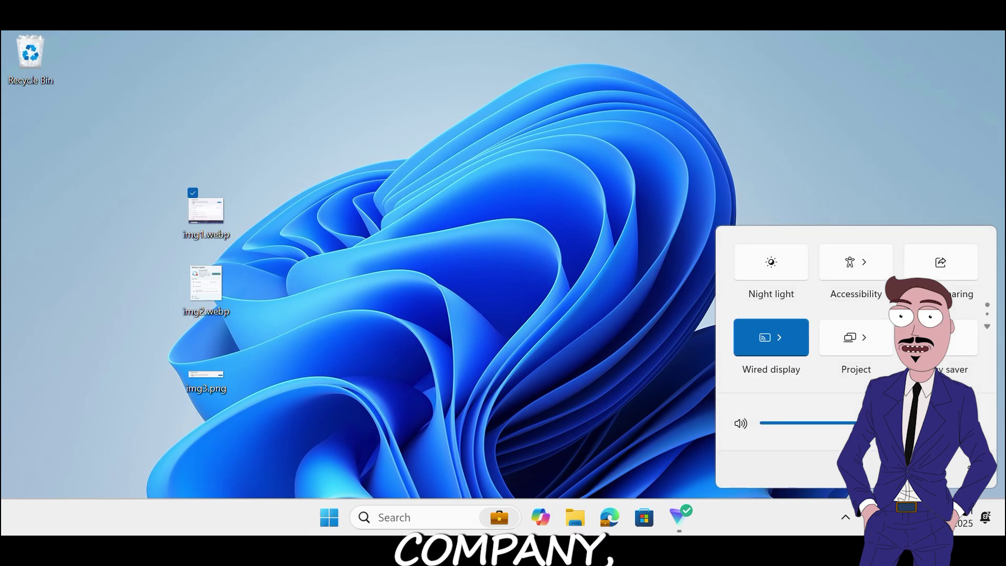
Step: Check the Network & internet settings page showing ProtonVPN connected, then close Settings
{"action": "right_click", "coordinate": [866, 517]}
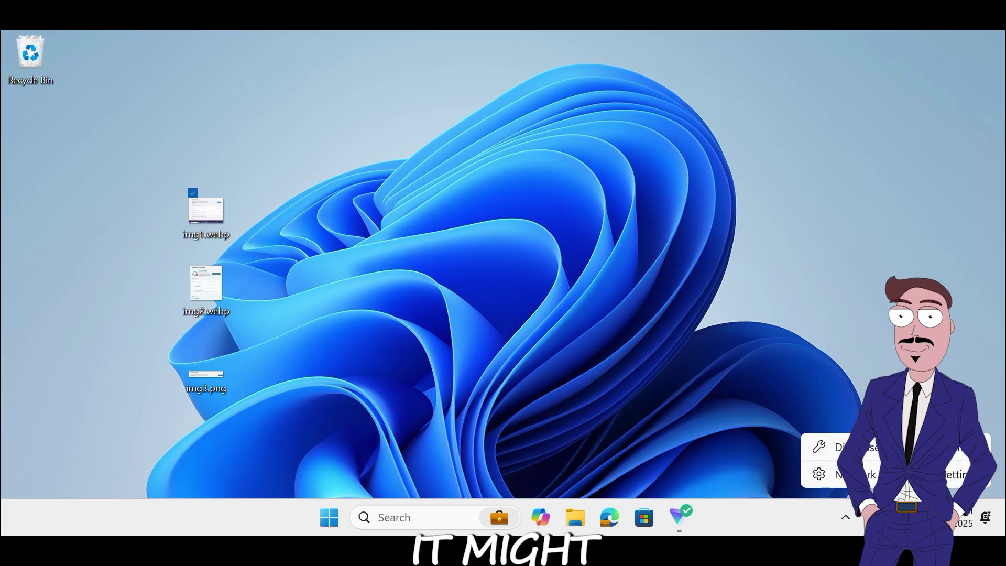
{"action": "left_click", "coordinate": [875, 474]}
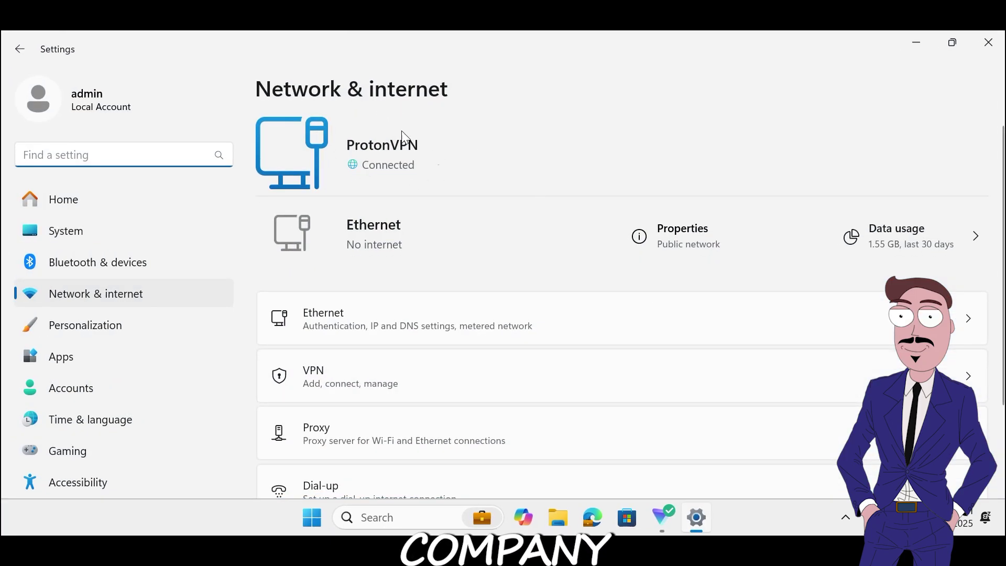
{"action": "left_click", "coordinate": [987, 44]}
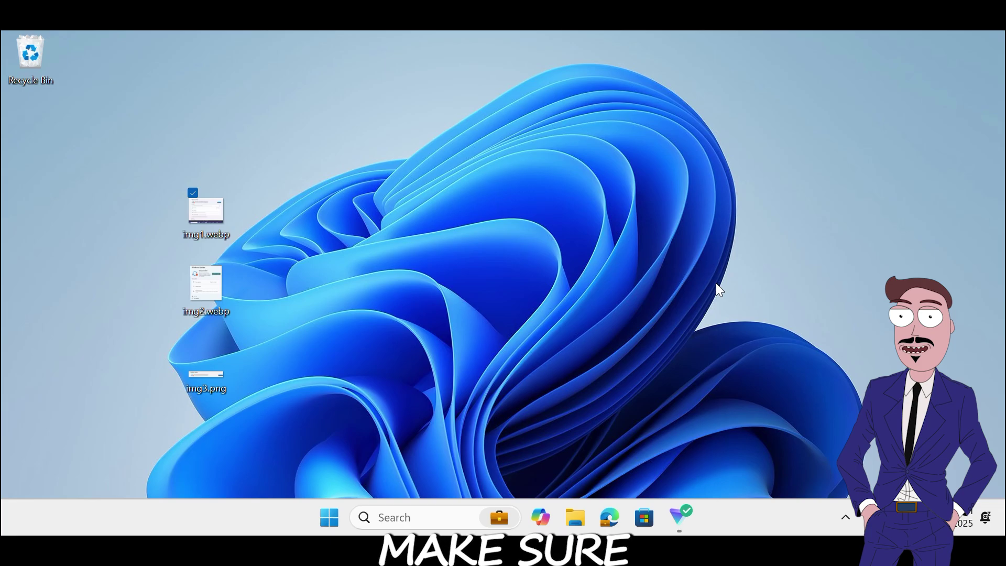
Step: Open File Explorer at This PC to see the Windows (C:) drive
{"action": "left_click", "coordinate": [575, 517]}
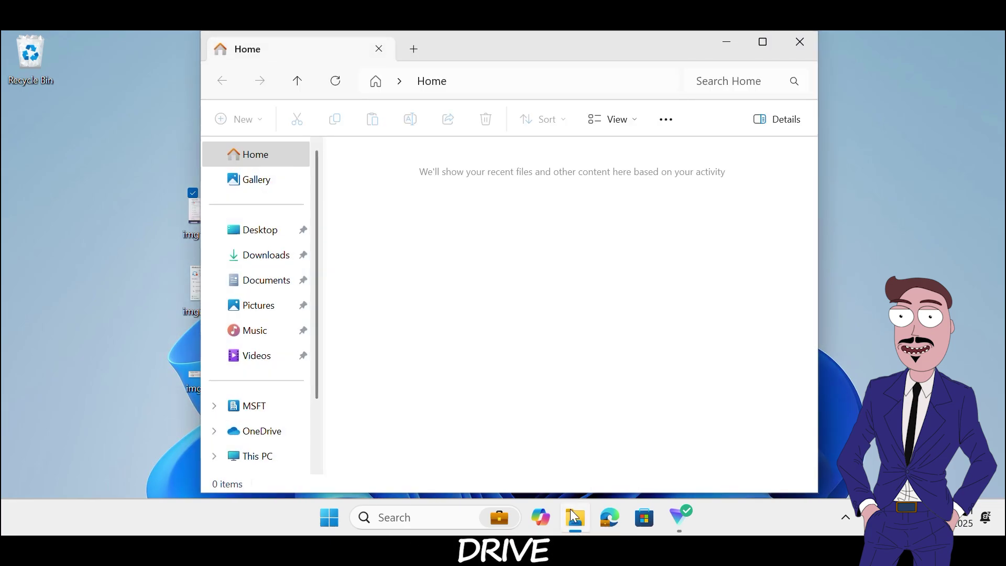
{"action": "left_click", "coordinate": [257, 456]}
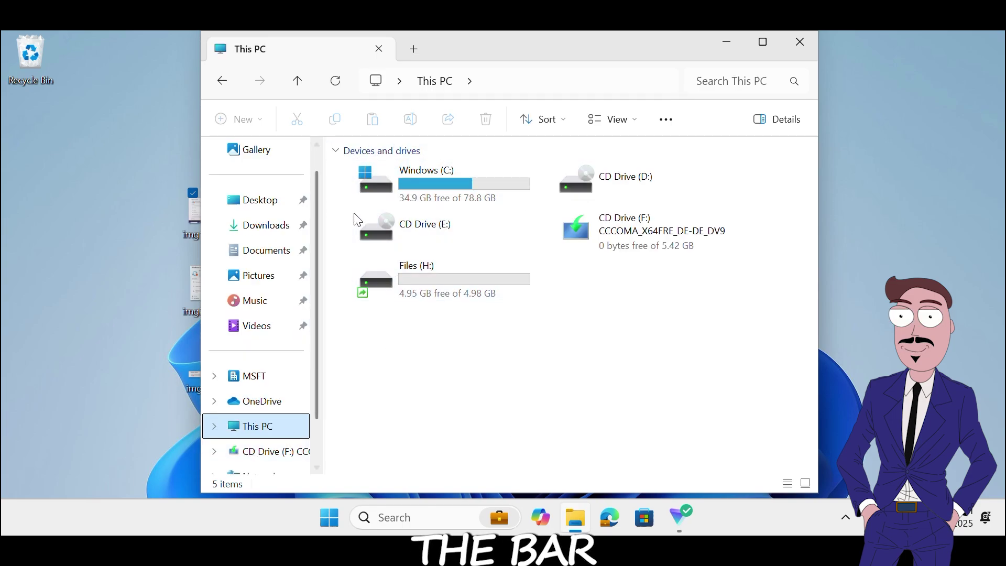
{"action": "mouse_move", "coordinate": [341, 171]}
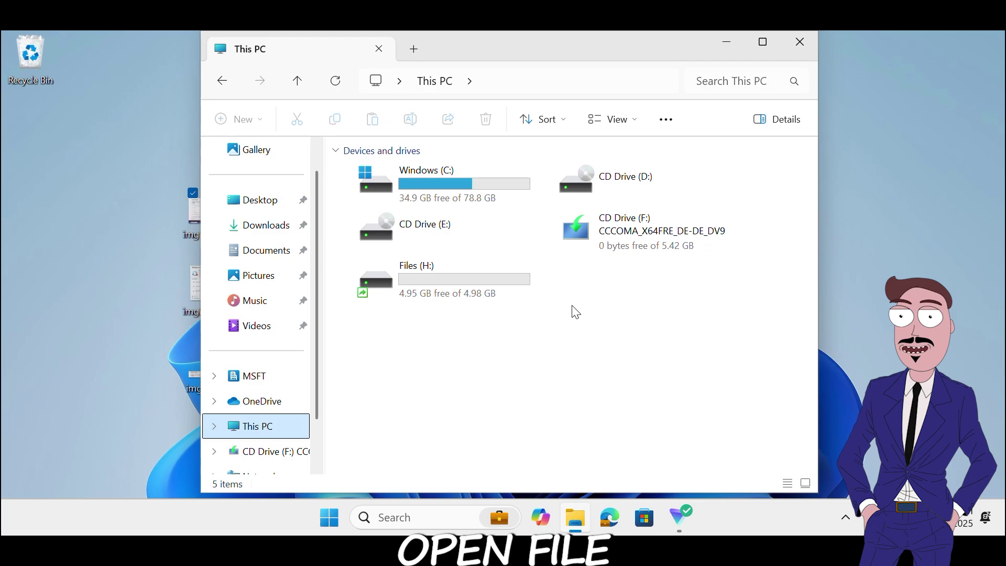
Step: Browse to C:\Windows and inspect the SoftwareDistribution folder's contents
{"action": "double_click", "coordinate": [479, 173]}
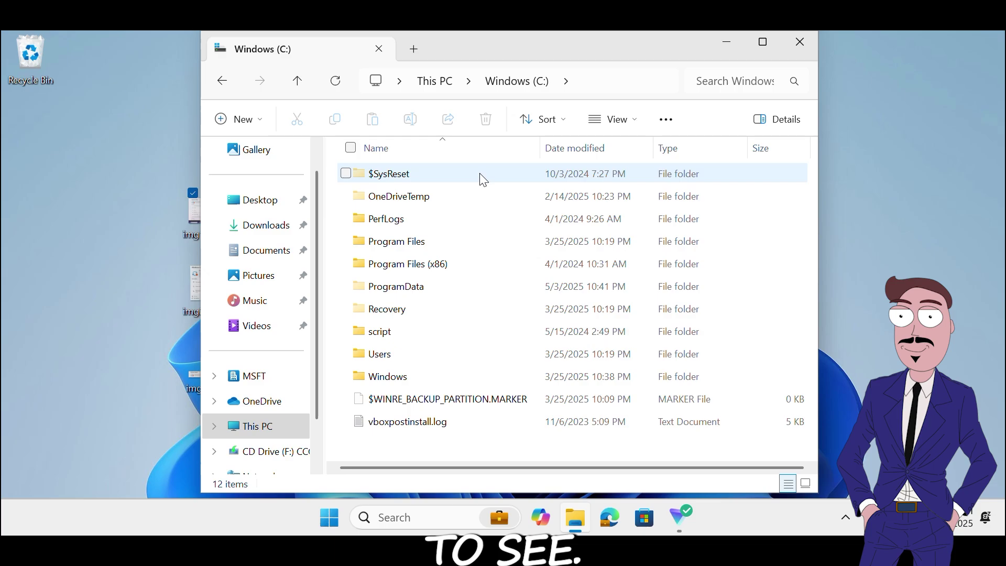
{"action": "double_click", "coordinate": [419, 380]}
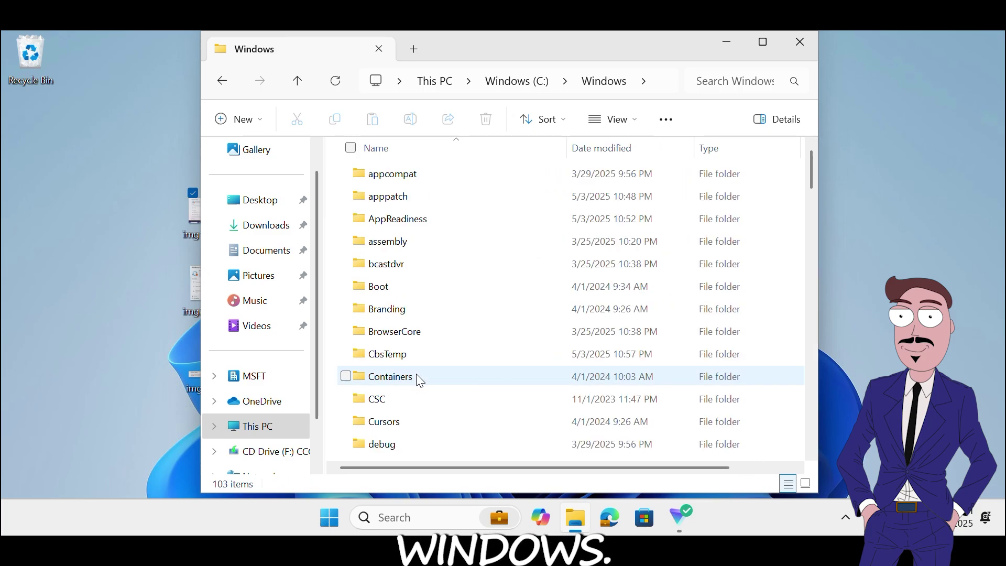
{"action": "left_click", "coordinate": [420, 316]}
{"action": "key", "text": "s"}
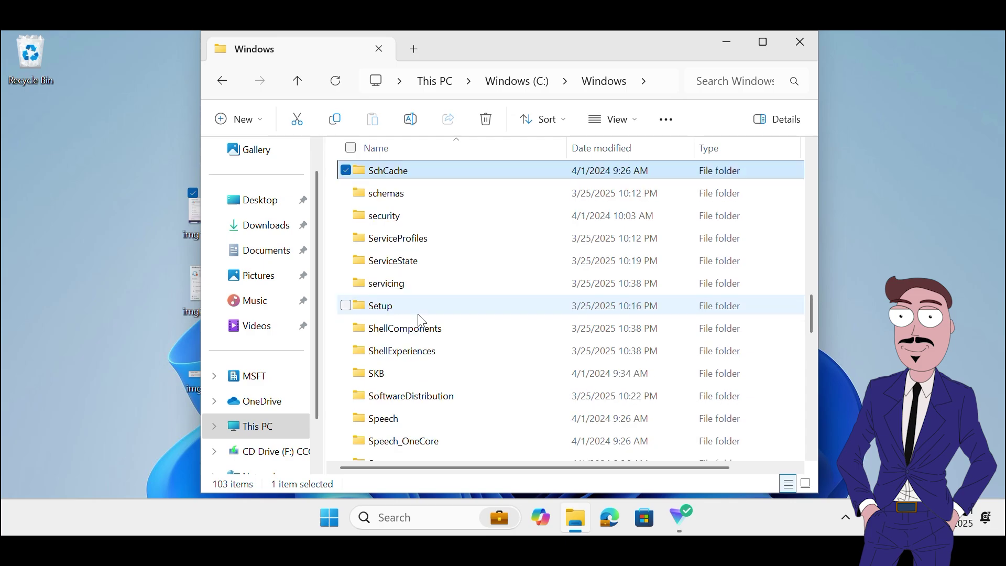
{"action": "left_click", "coordinate": [445, 397]}
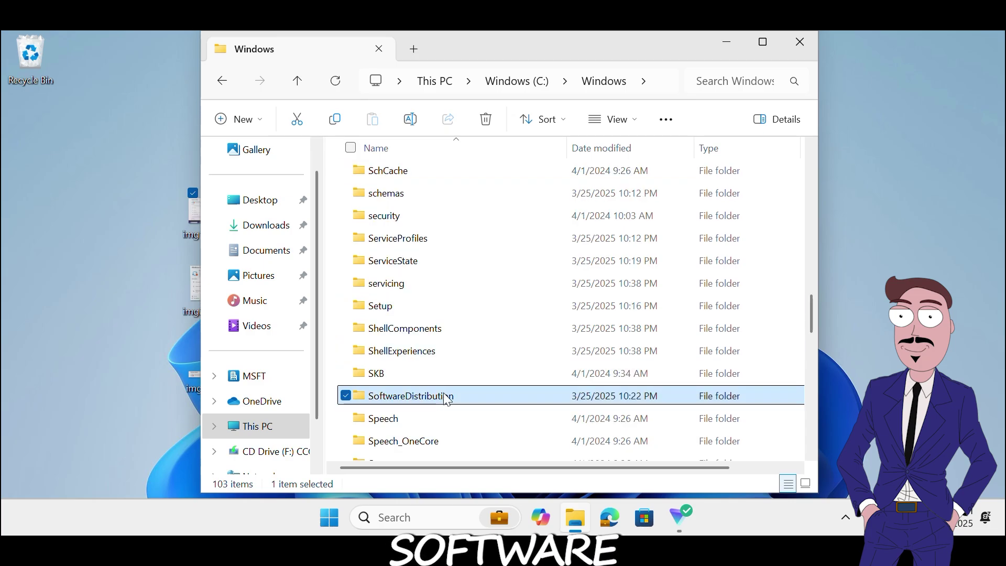
{"action": "double_click", "coordinate": [445, 396]}
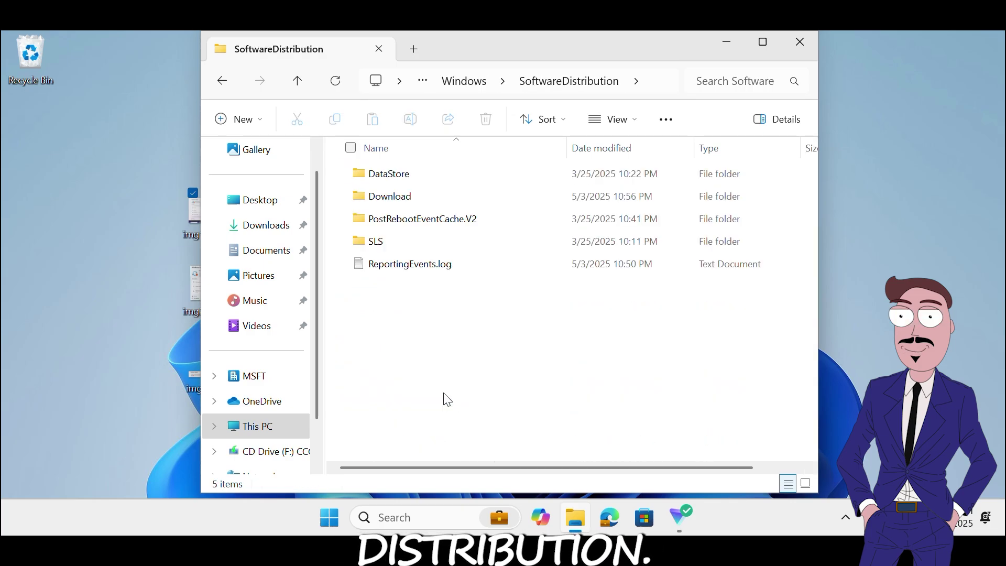
{"action": "left_click", "coordinate": [483, 83]}
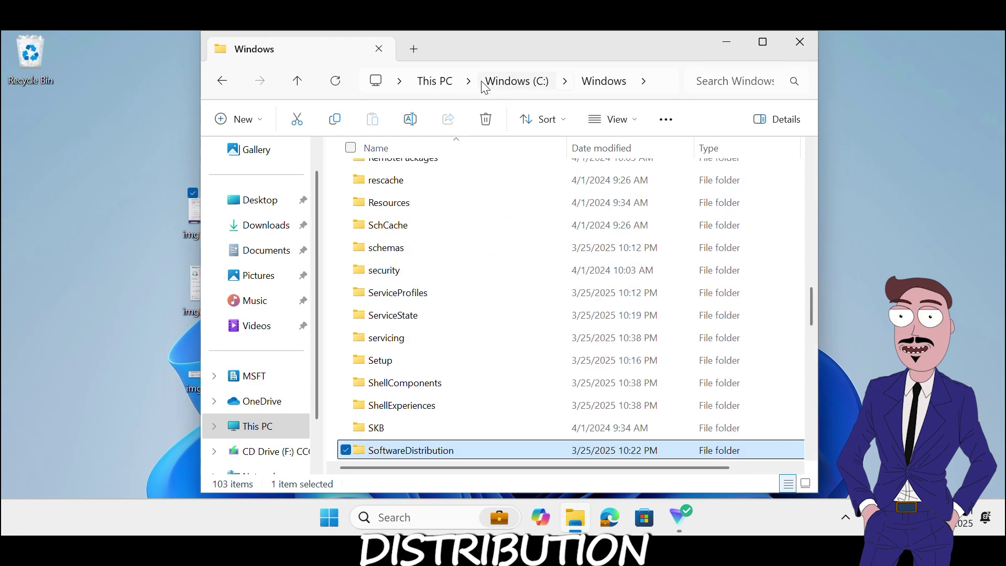
Step: Attempt to delete SoftwareDistribution, then cancel at the Folder In Use warning
{"action": "right_click", "coordinate": [435, 455]}
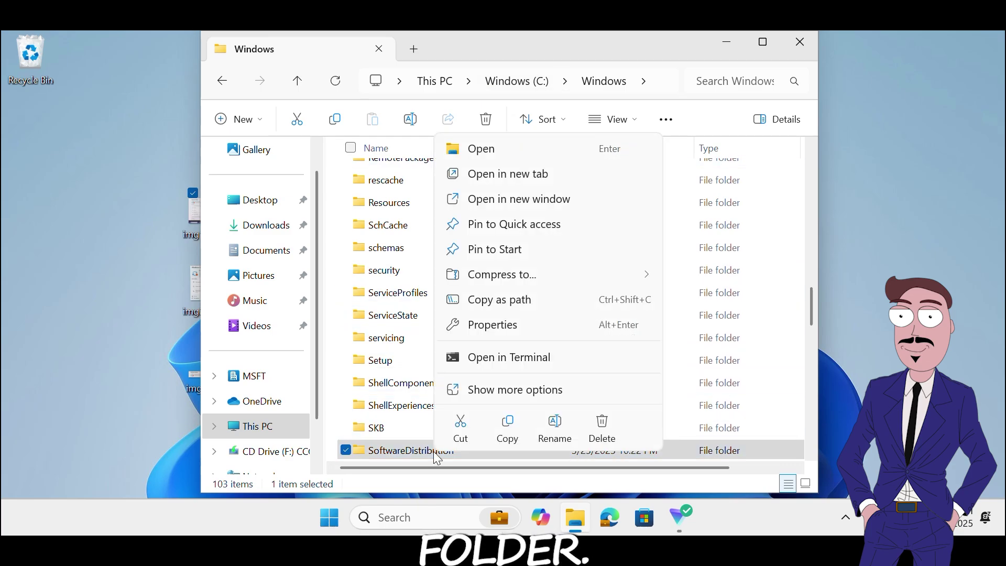
{"action": "left_click", "coordinate": [605, 427]}
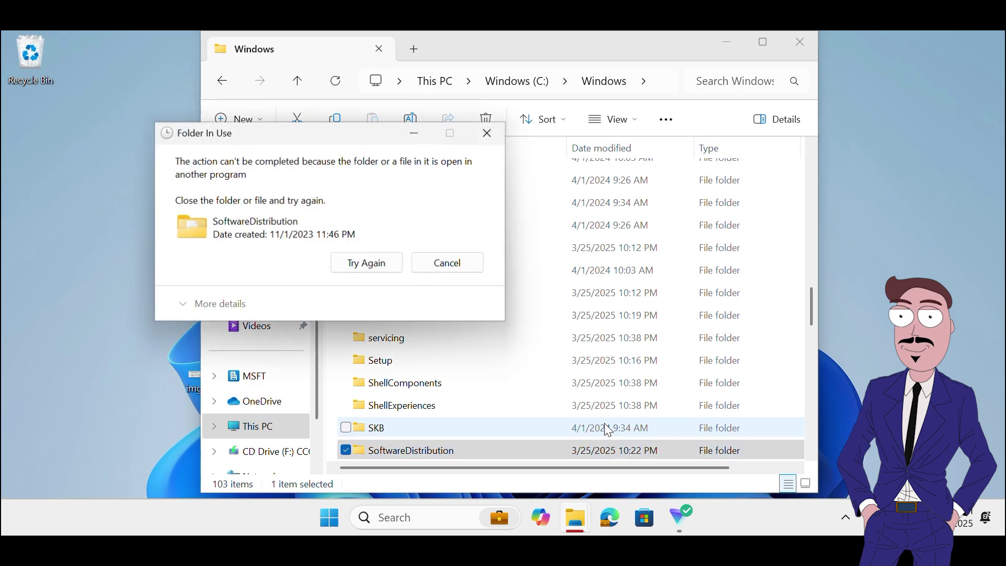
{"action": "left_click", "coordinate": [354, 264]}
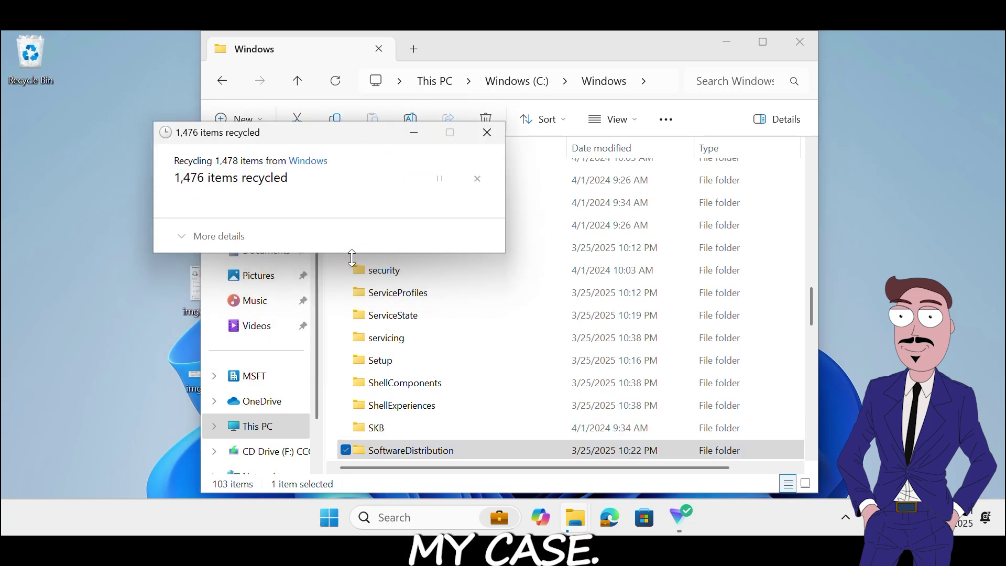
{"action": "left_click", "coordinate": [444, 262]}
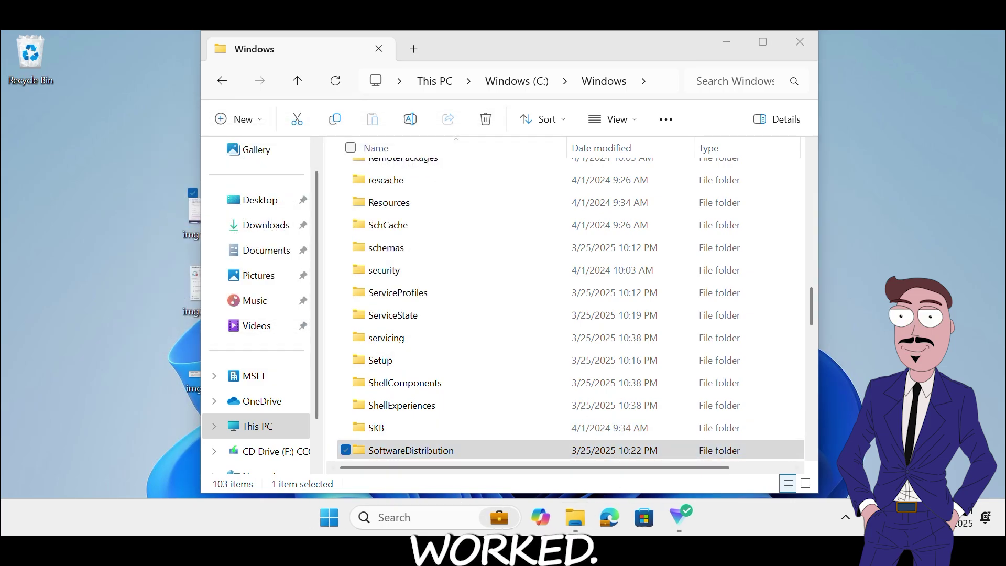
{"action": "left_click", "coordinate": [331, 518]}
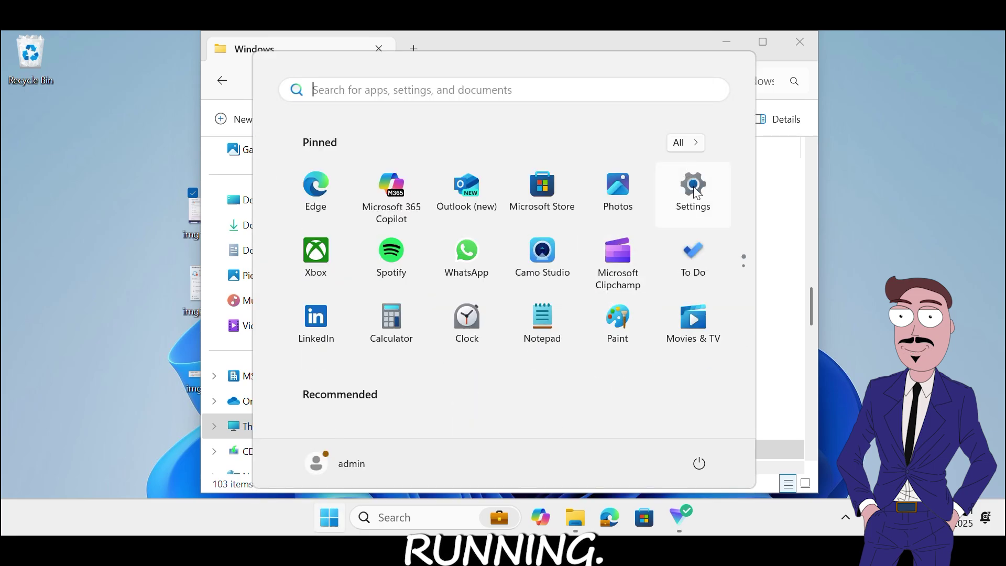
Step: Launch Services via a 'serv' search and select the Windows Update service
{"action": "type", "text": "serv"}
{"action": "key", "text": "Return"}
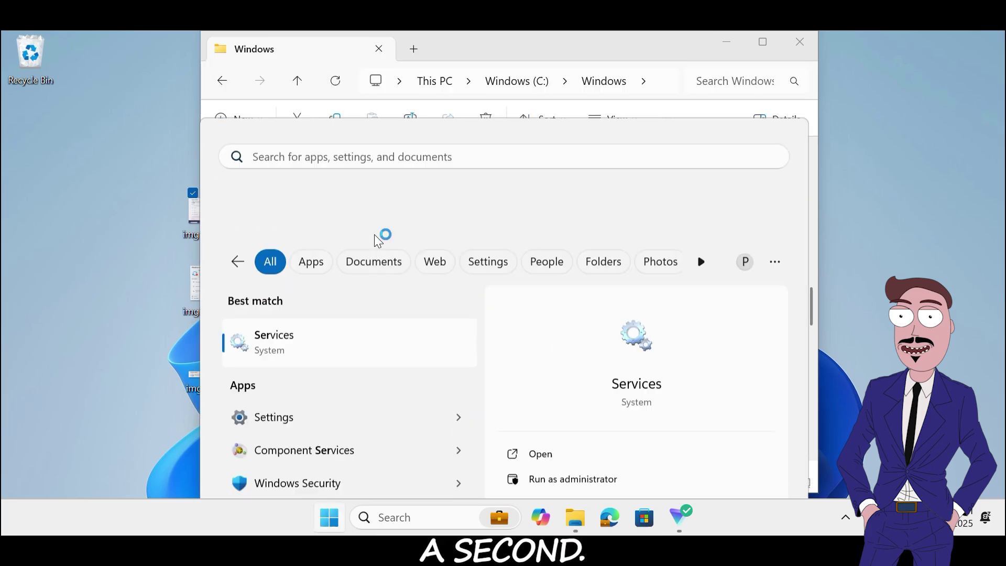
{"action": "left_click", "coordinate": [382, 219]}
{"action": "type", "text": "windows b"}
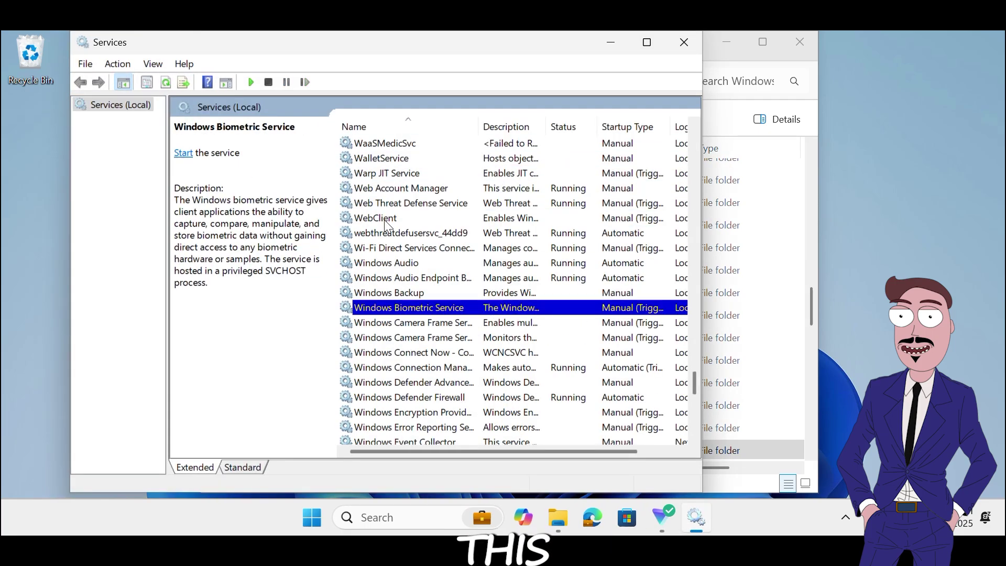
{"action": "scroll", "coordinate": [413, 288], "scroll_direction": "down", "scroll_amount": 9}
{"action": "left_click", "coordinate": [415, 322]}
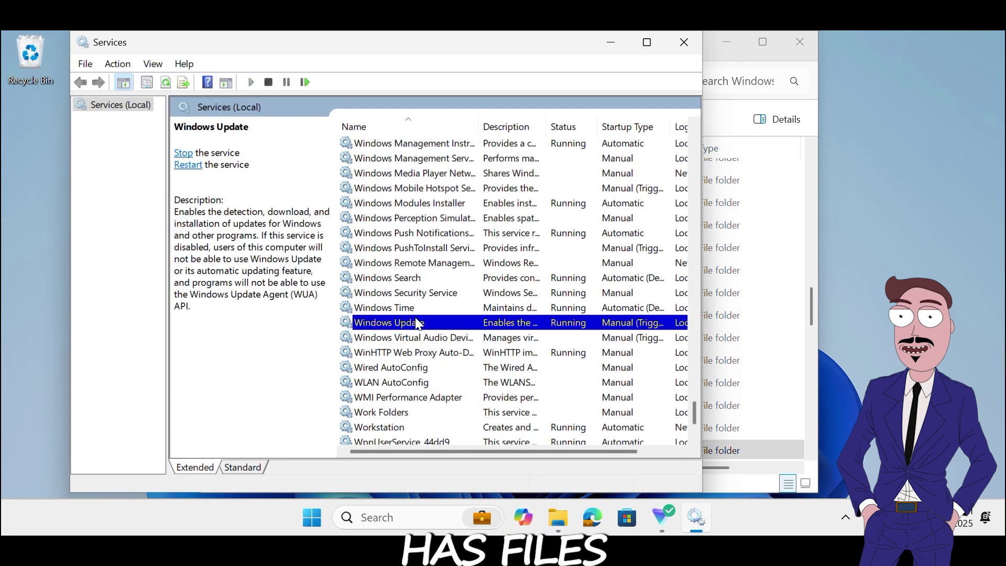
Step: Stop the Windows Update service and minimize the Services console
{"action": "left_click", "coordinate": [722, 61]}
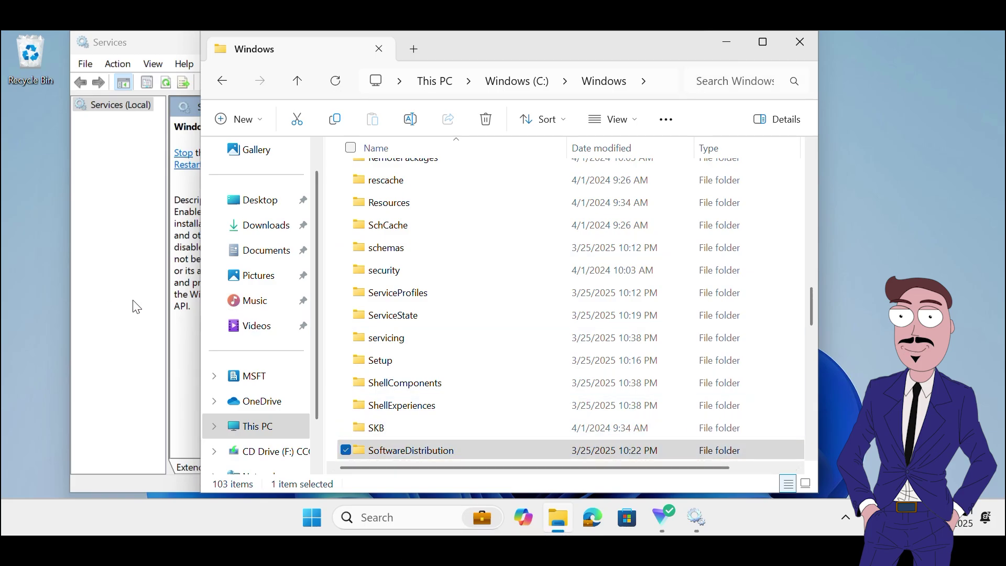
{"action": "left_click", "coordinate": [156, 309]}
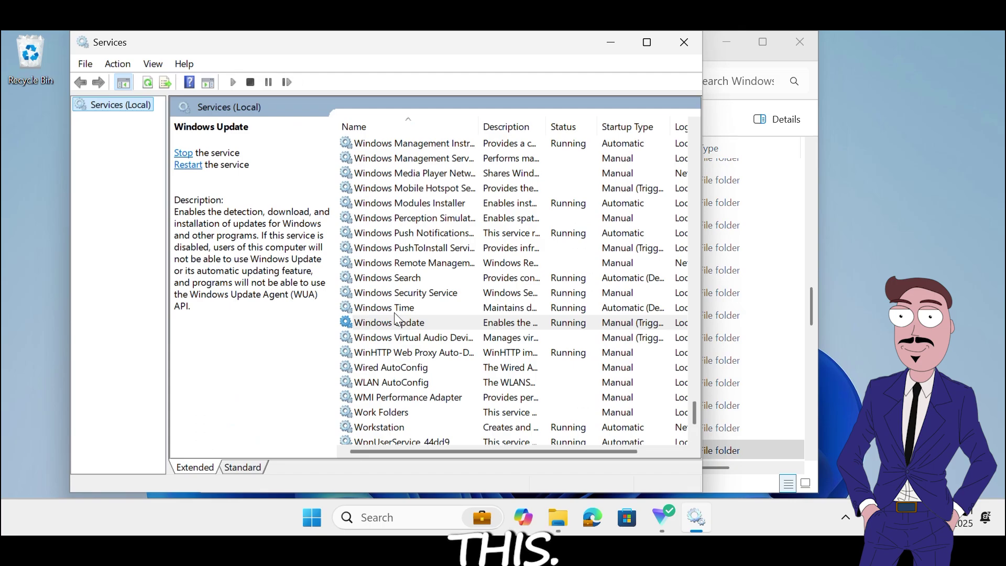
{"action": "right_click", "coordinate": [395, 326]}
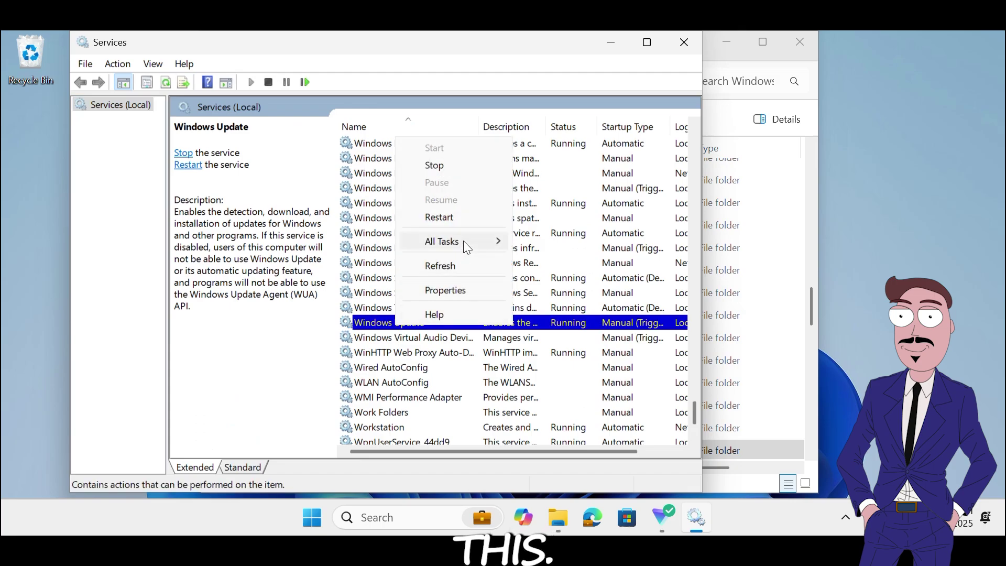
{"action": "left_click", "coordinate": [461, 169]}
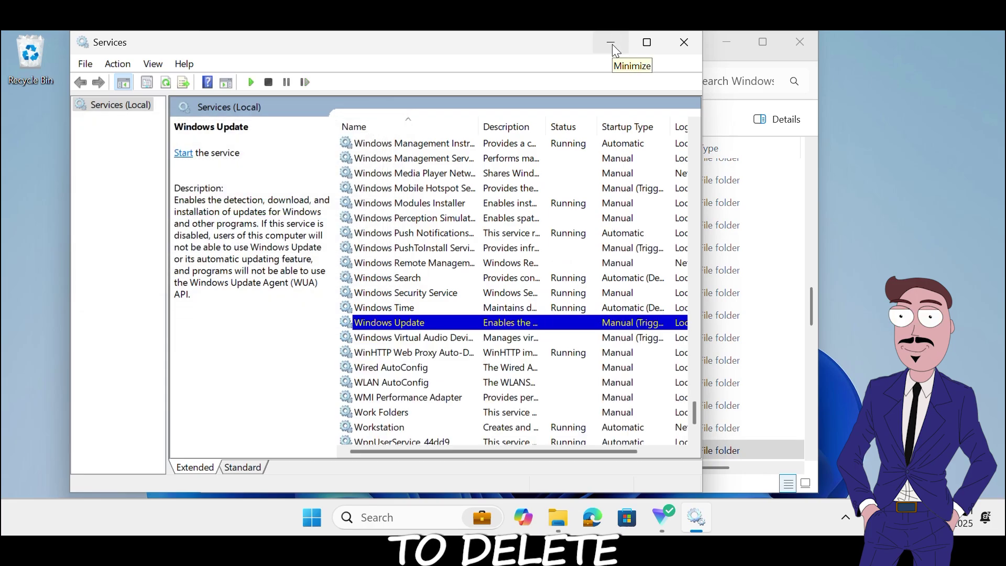
{"action": "left_click", "coordinate": [612, 44]}
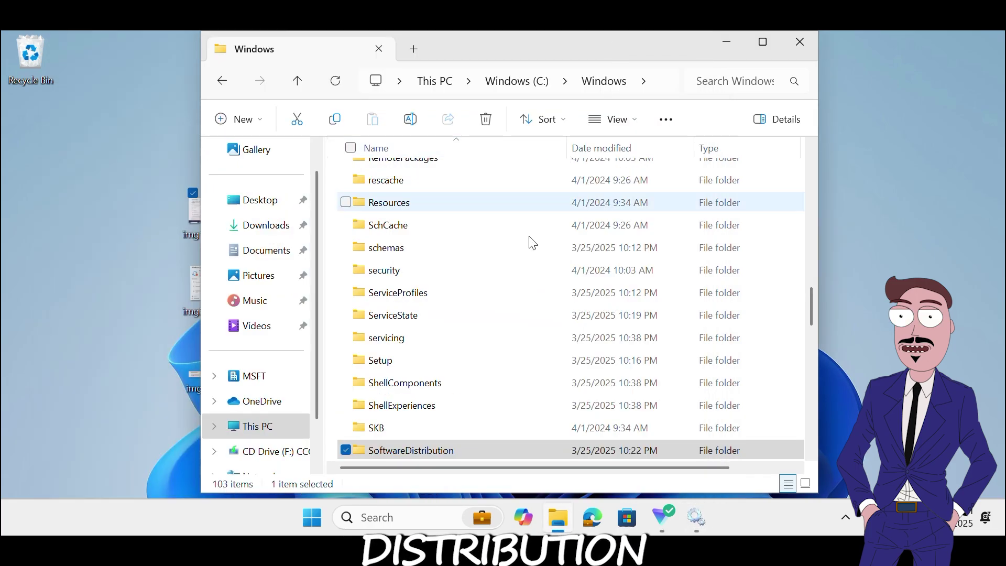
Step: Delete the SoftwareDistribution folder from C:\Windows, leaving 102 items listed
{"action": "right_click", "coordinate": [409, 454]}
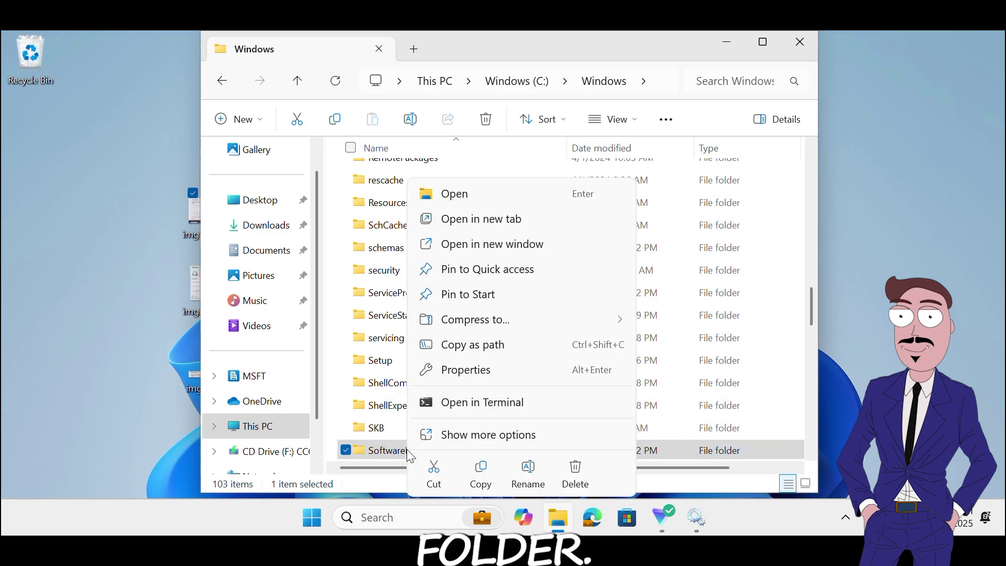
{"action": "left_click", "coordinate": [585, 470]}
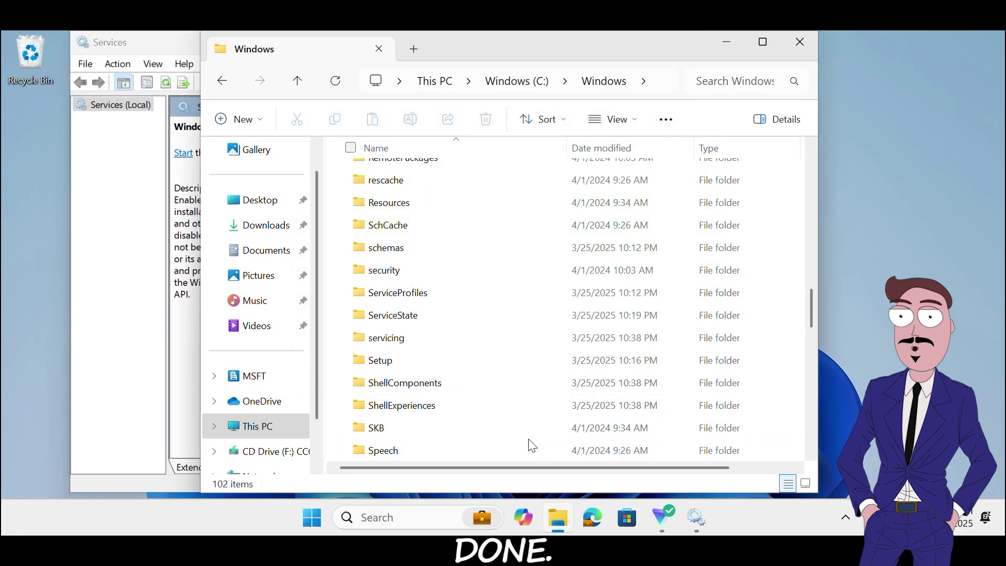
{"action": "scroll", "coordinate": [530, 443], "scroll_direction": "down", "scroll_amount": 5}
{"action": "scroll", "coordinate": [529, 442], "scroll_direction": "up", "scroll_amount": 5}
{"action": "mouse_move", "coordinate": [558, 517]}
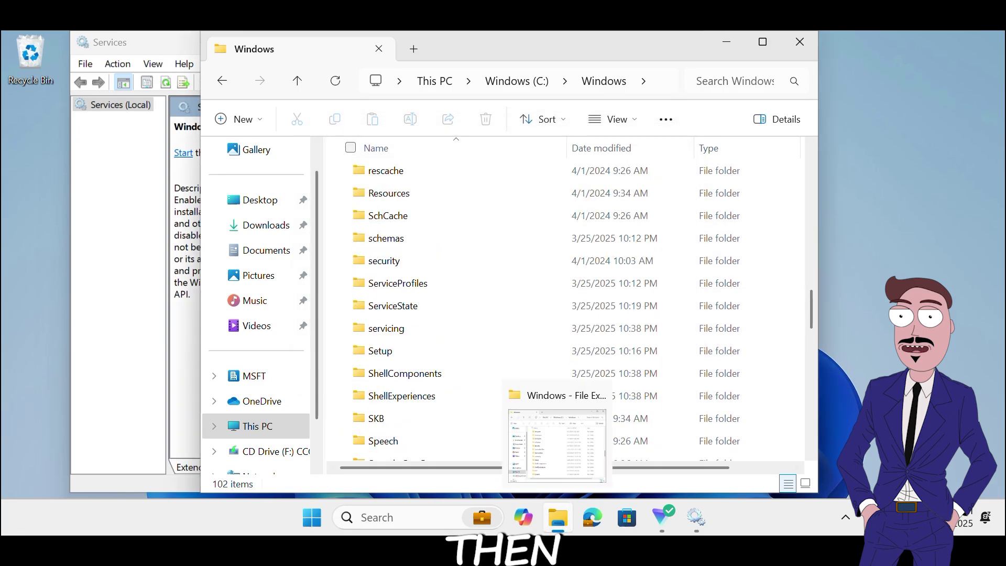
Step: Run Check for updates on the Windows Update page in Settings
{"action": "left_click", "coordinate": [308, 520]}
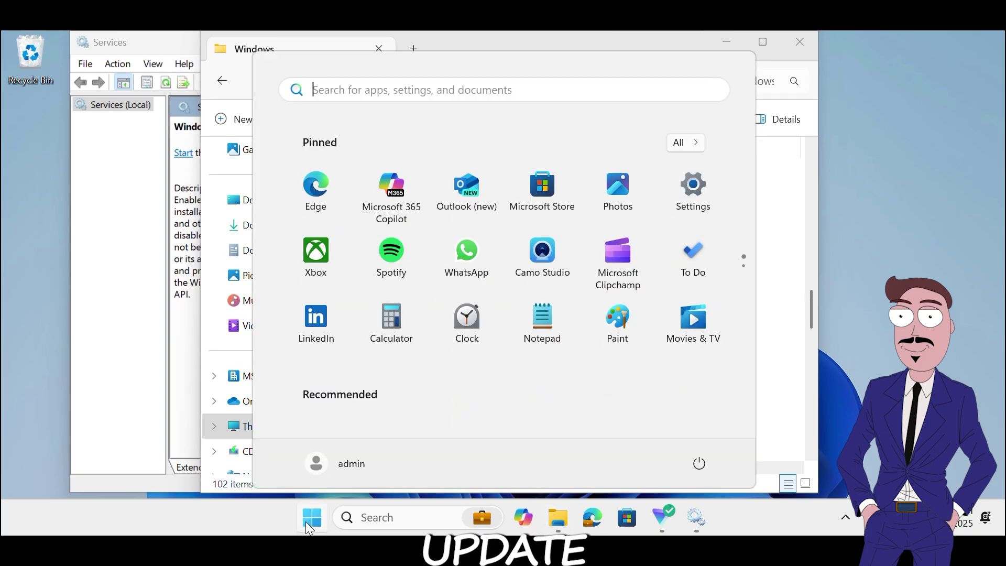
{"action": "left_click", "coordinate": [692, 191]}
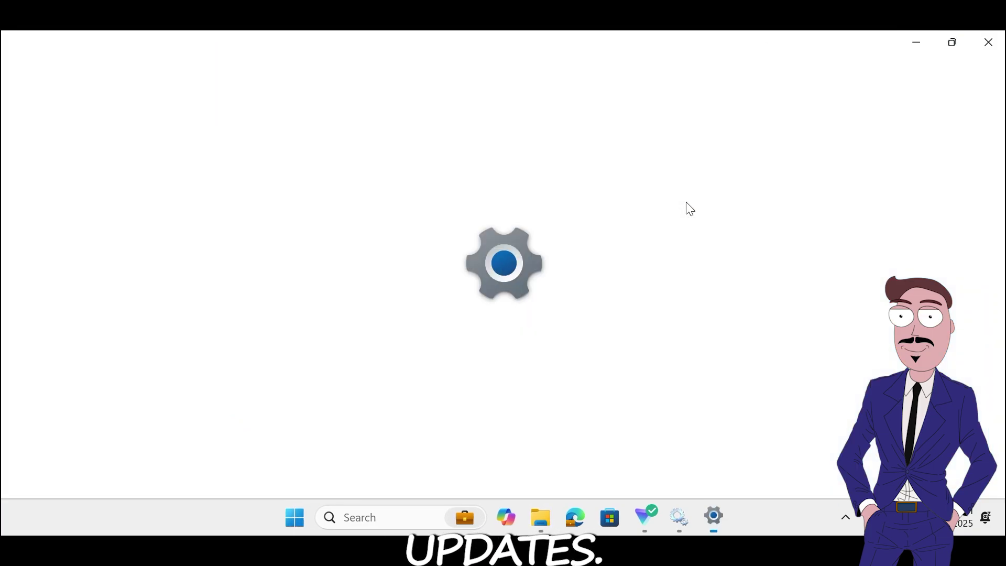
{"action": "scroll", "coordinate": [105, 444], "scroll_direction": "down", "scroll_amount": 3}
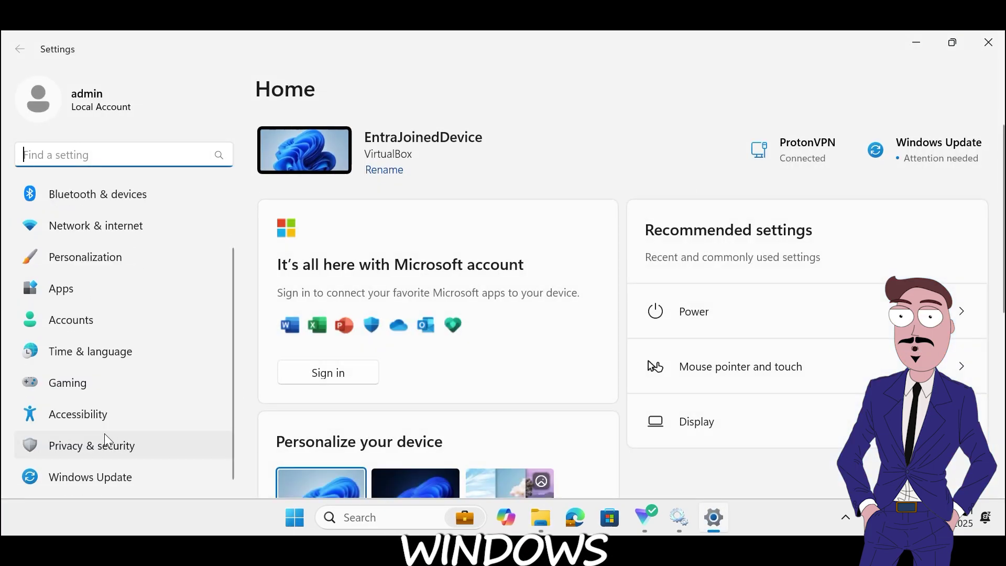
{"action": "left_click", "coordinate": [90, 475]}
{"action": "left_click", "coordinate": [935, 164]}
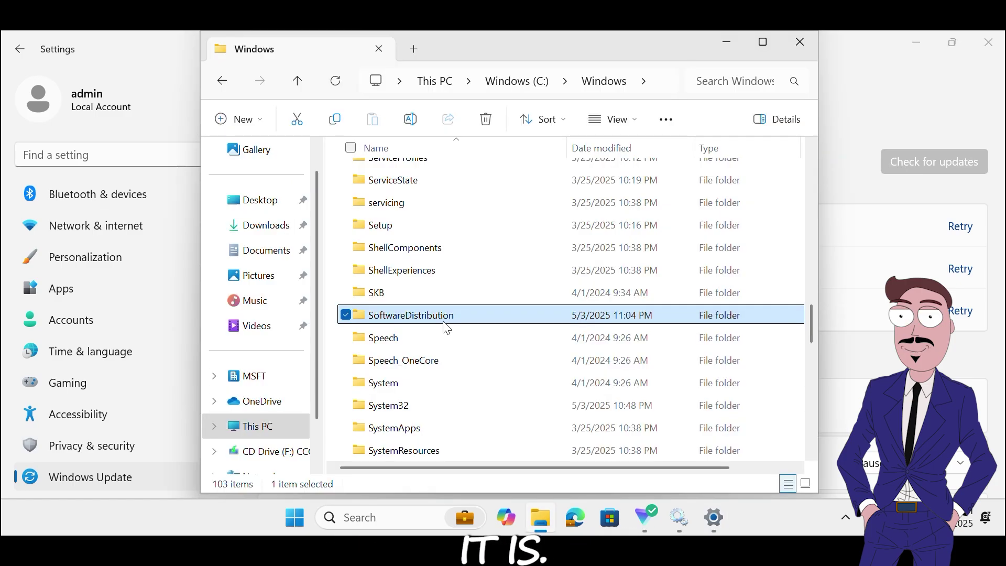
Step: Inspect the recreated SoftwareDistribution\Download folder, then minimize File Explorer
{"action": "double_click", "coordinate": [446, 328]}
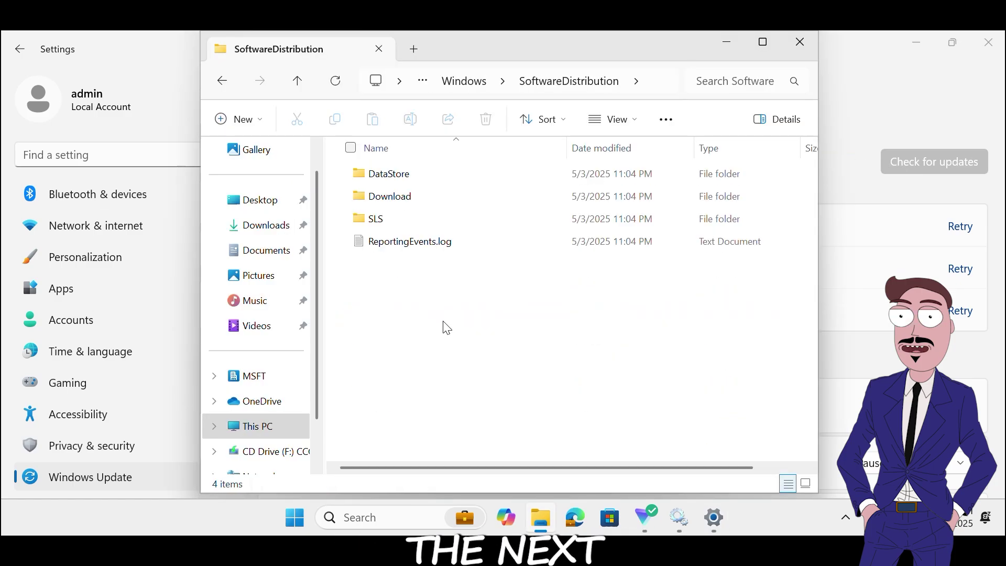
{"action": "double_click", "coordinate": [423, 192]}
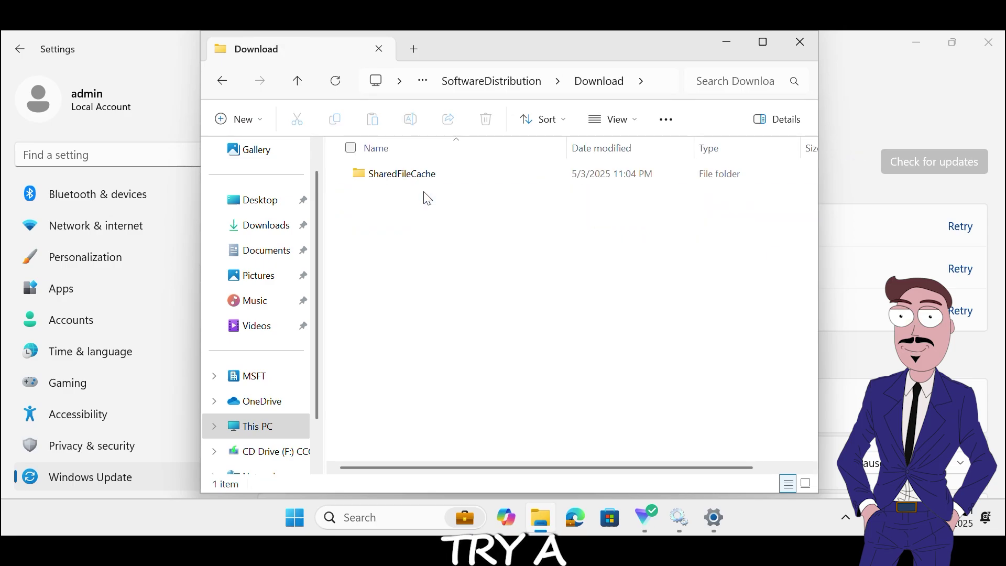
{"action": "key", "text": "alt+Left"}
{"action": "key", "text": "alt+Left"}
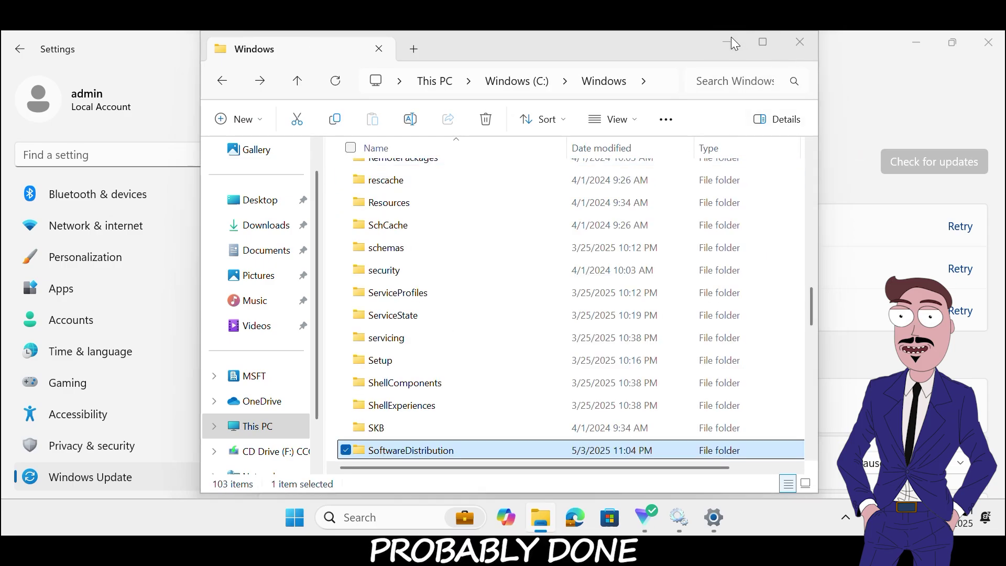
{"action": "left_click", "coordinate": [731, 40]}
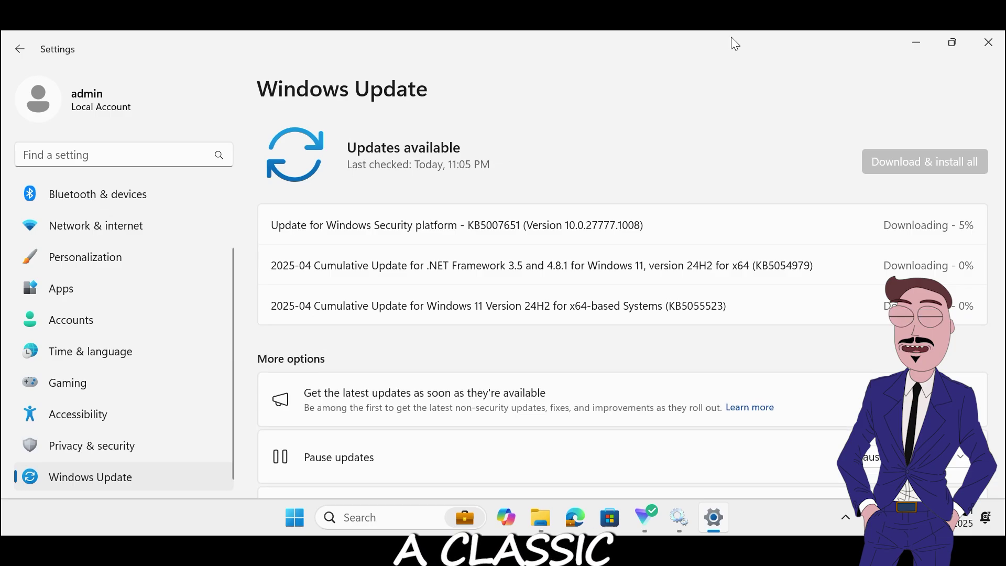
Step: Minimize Settings and Services, and view the Restart option in Start's power menu
{"action": "left_click", "coordinate": [915, 44]}
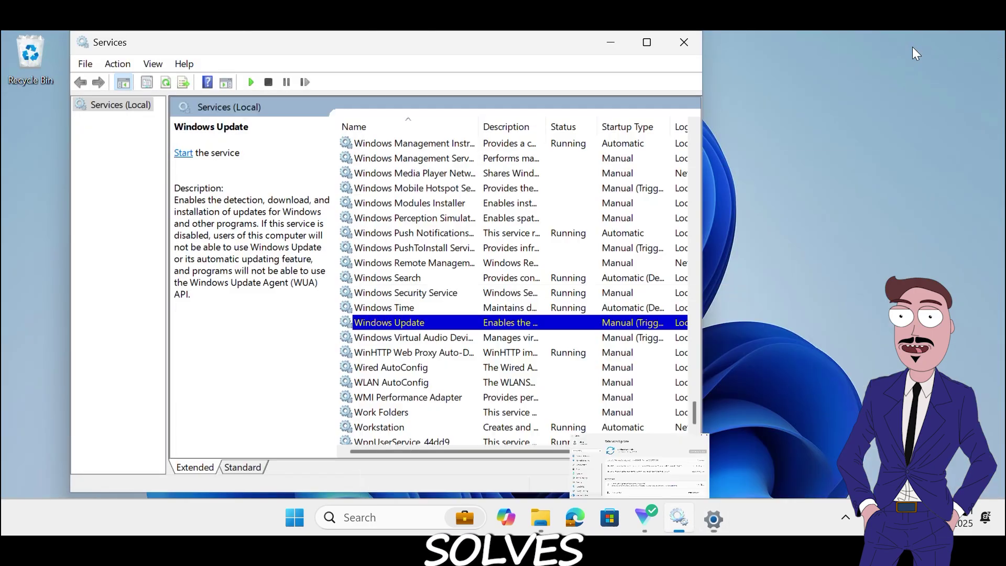
{"action": "left_click", "coordinate": [616, 49]}
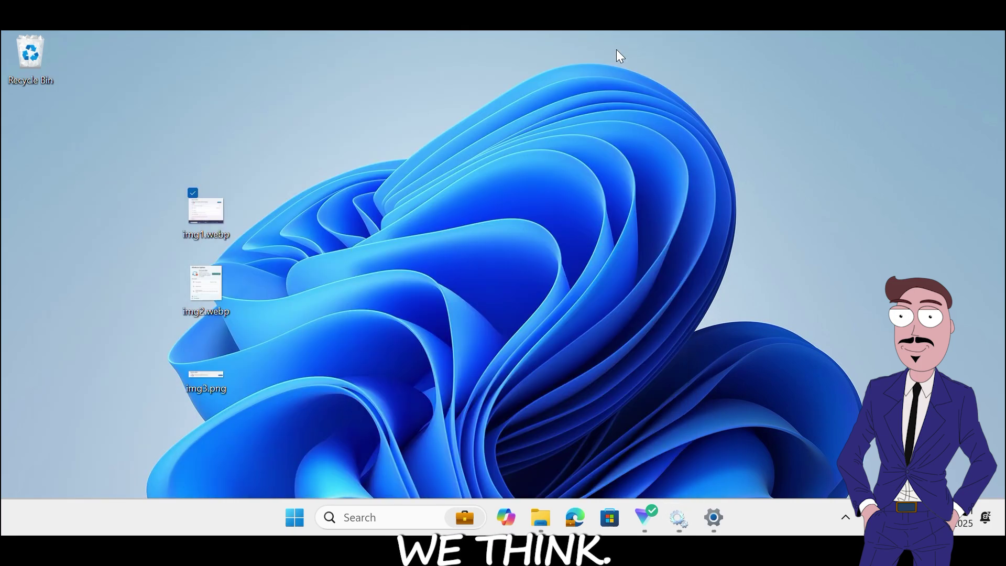
{"action": "left_click", "coordinate": [297, 527]}
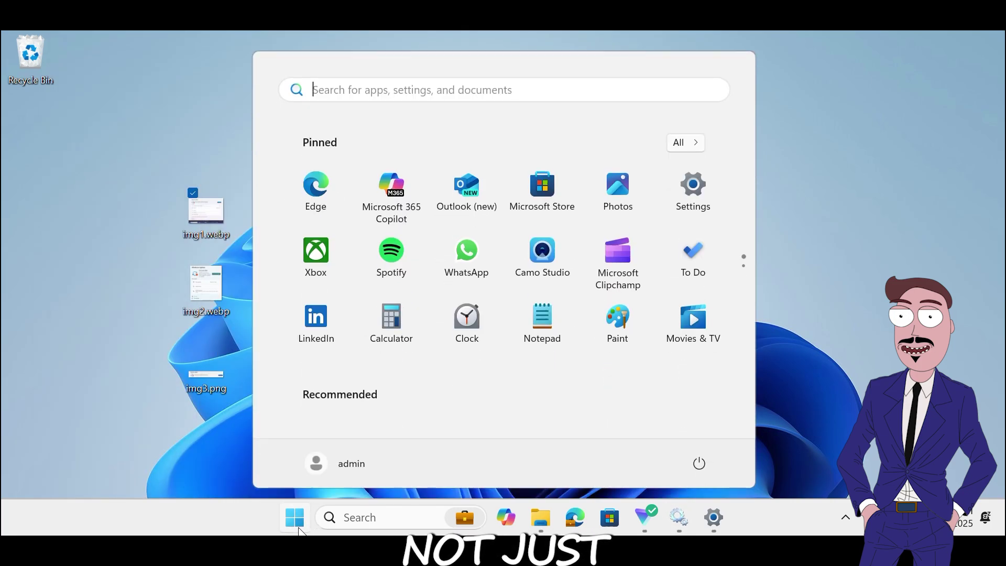
{"action": "left_click", "coordinate": [698, 461]}
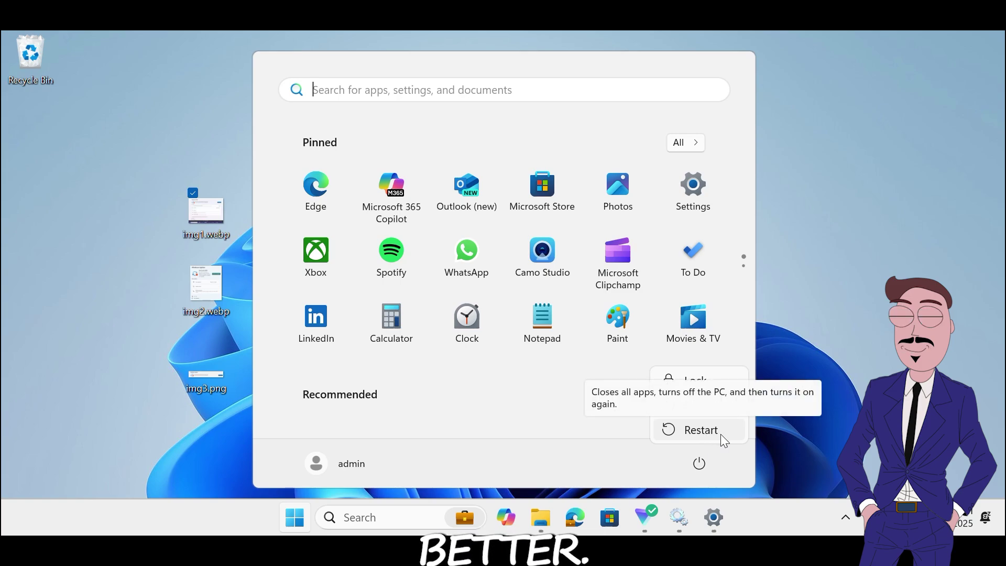
{"action": "key", "text": "Escape"}
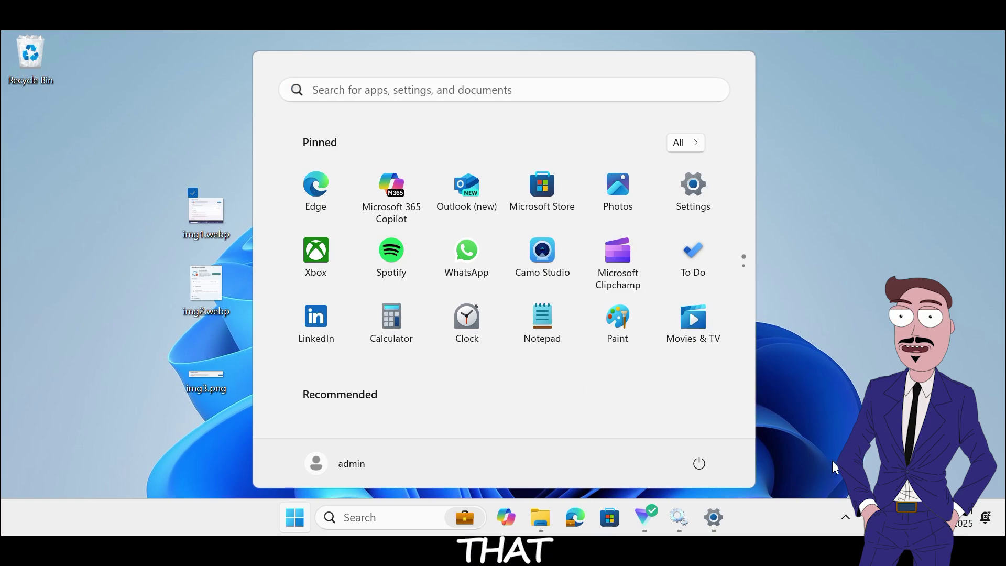
{"action": "left_click", "coordinate": [833, 460]}
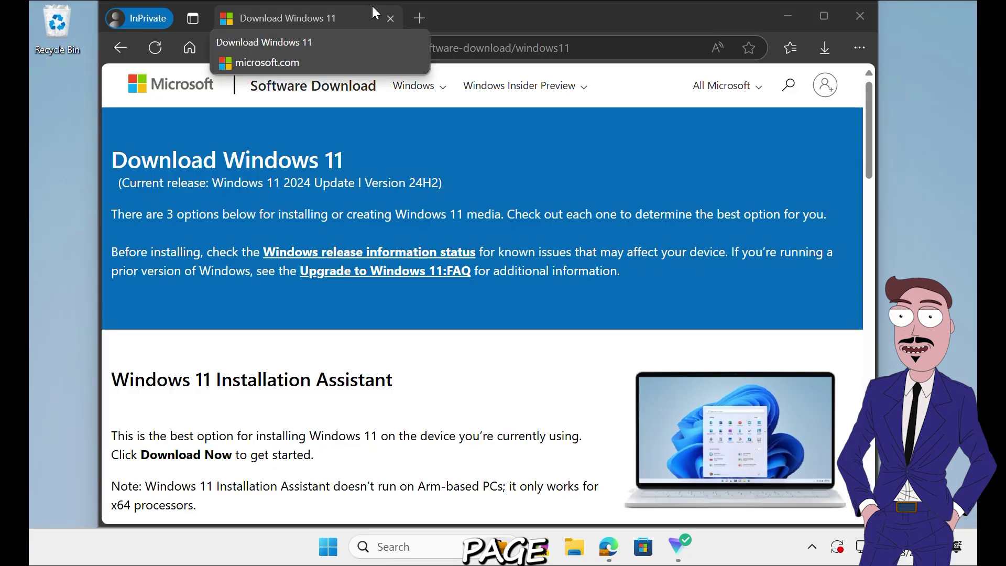
Step: Go to microsoft.com/en-us/software-download/windows11 and reveal the Windows 11 Disk Image (ISO) options
{"action": "left_click", "coordinate": [644, 49]}
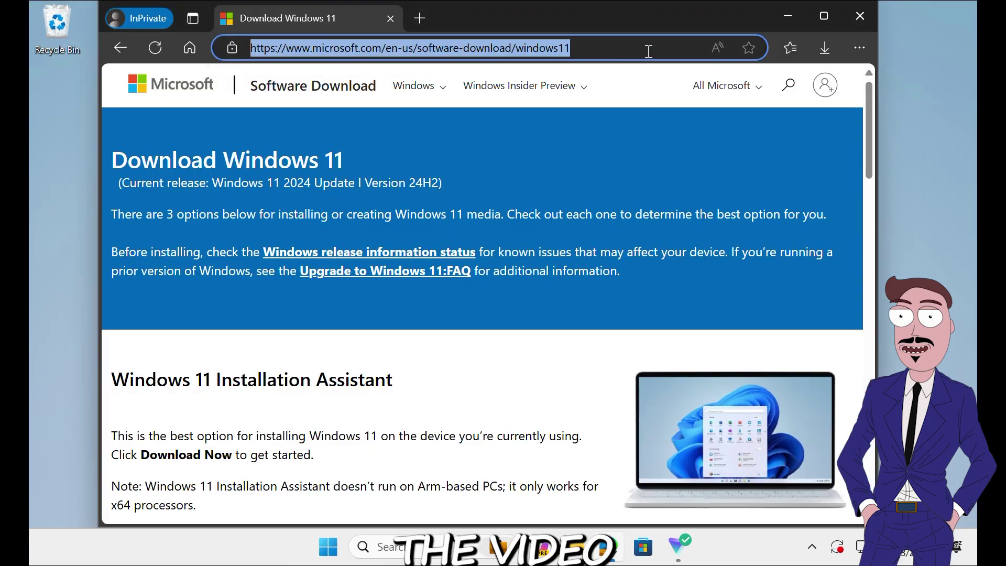
{"action": "left_click", "coordinate": [649, 48]}
{"action": "left_click_drag", "start_coordinate": [662, 47], "coordinate": [211, 60]}
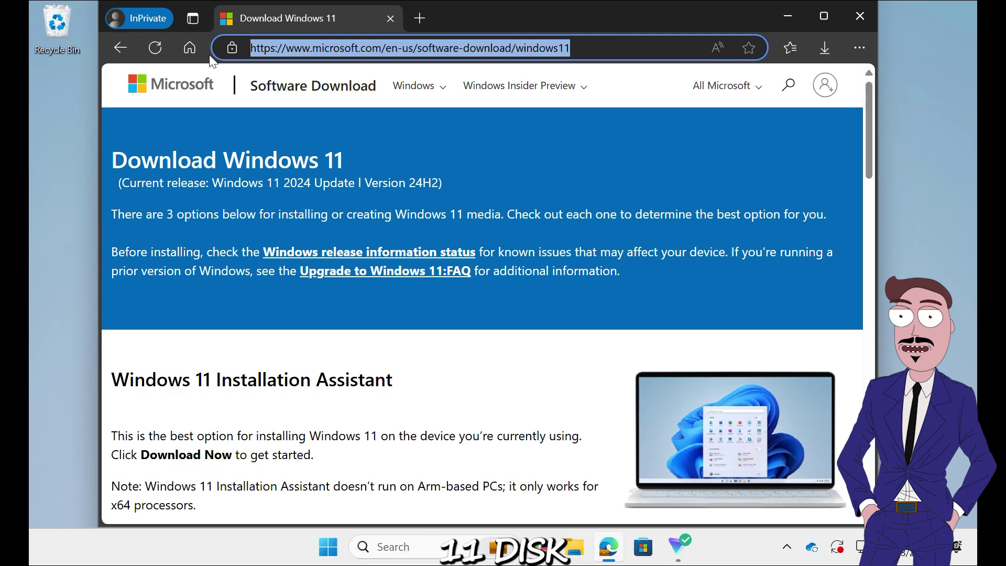
{"action": "scroll", "coordinate": [390, 287], "scroll_direction": "down", "scroll_amount": 5}
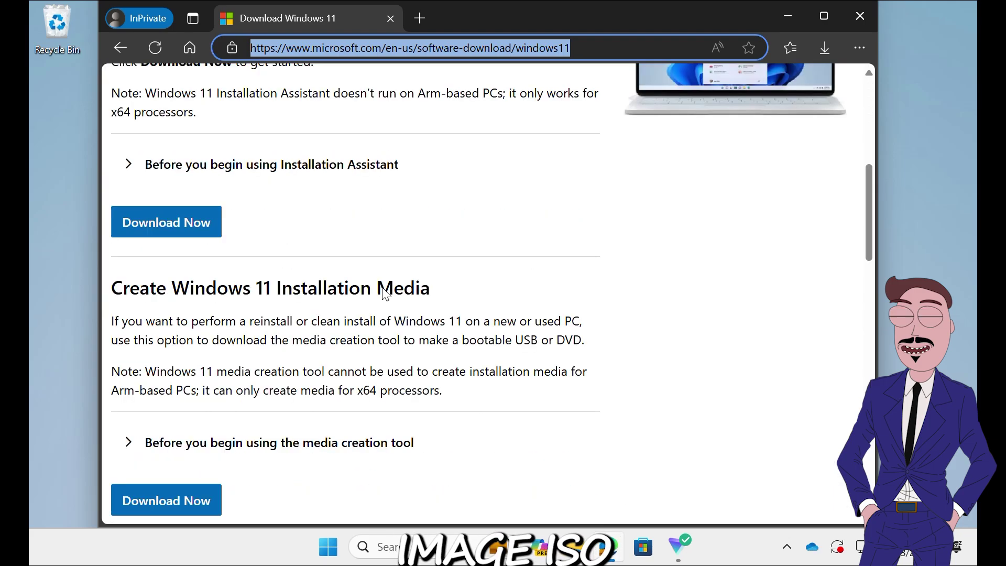
{"action": "scroll", "coordinate": [362, 281], "scroll_direction": "up", "scroll_amount": 3}
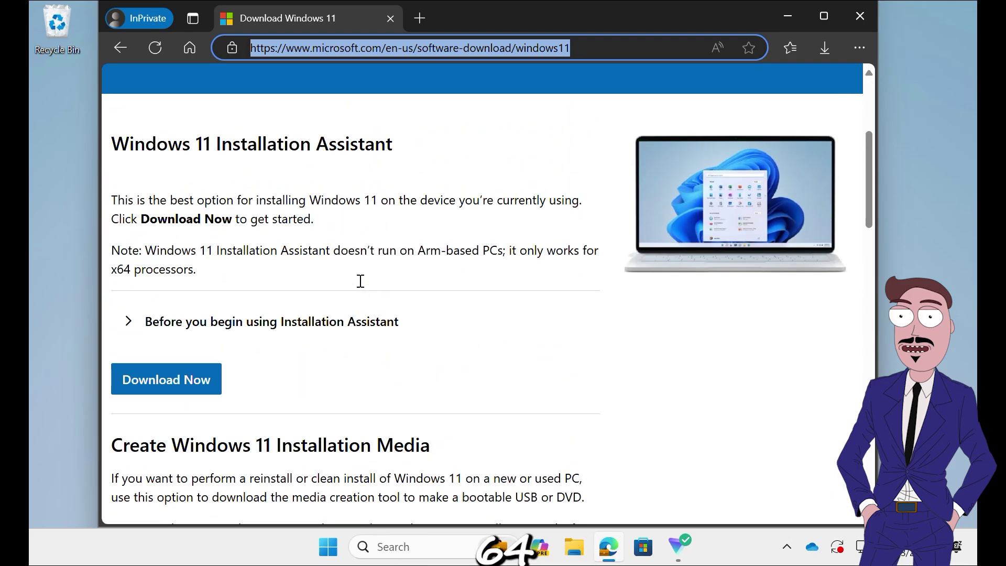
{"action": "scroll", "coordinate": [469, 357], "scroll_direction": "down", "scroll_amount": 6}
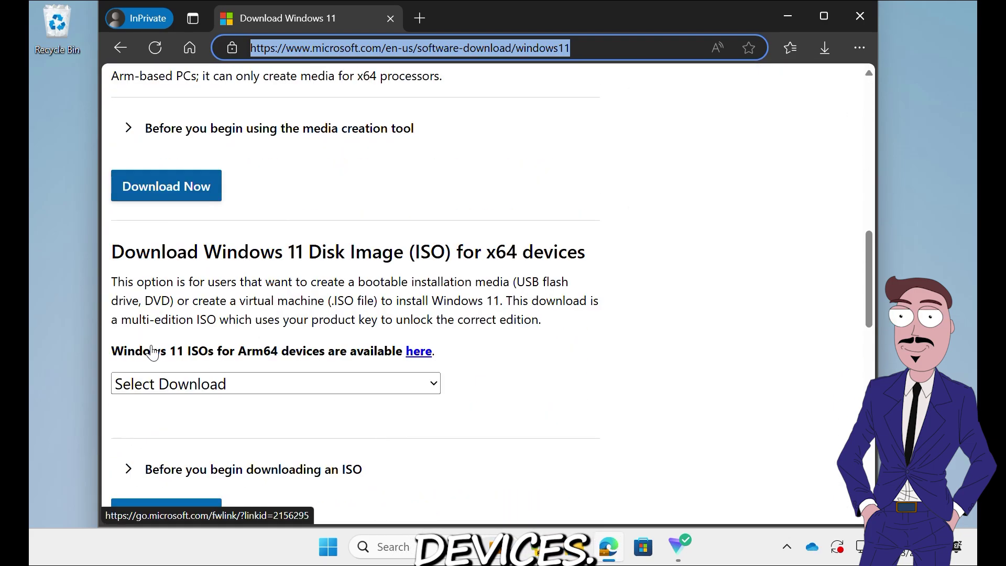
{"action": "left_click", "coordinate": [206, 388]}
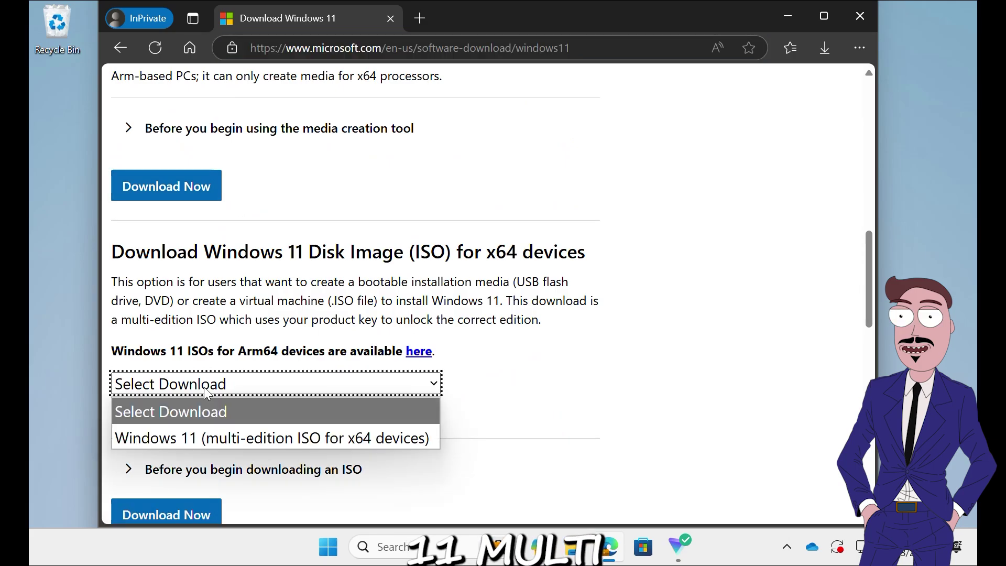
Step: Choose the Windows 11 multi-edition ISO for x64 with English (United States) language
{"action": "left_click", "coordinate": [294, 440]}
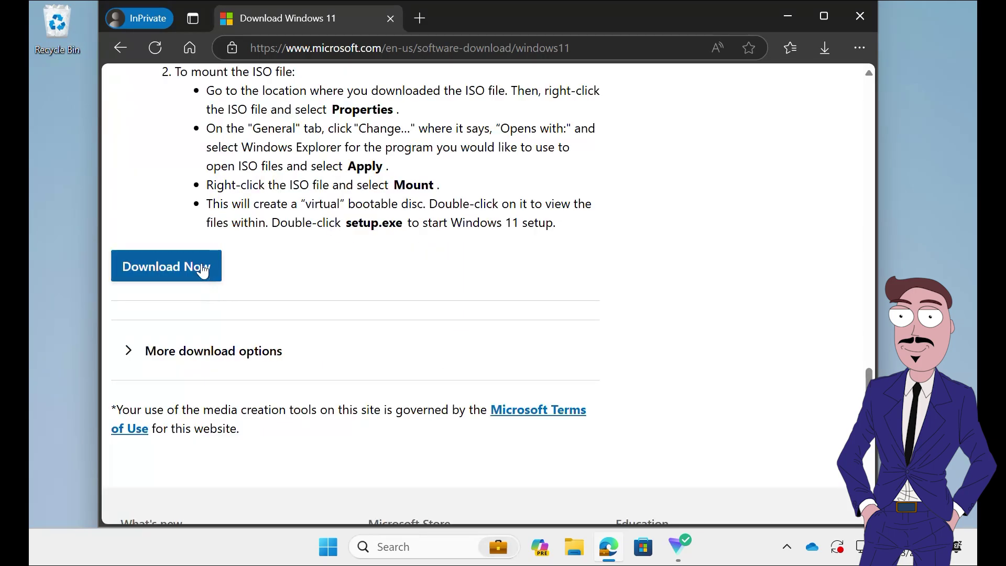
{"action": "left_click", "coordinate": [202, 269]}
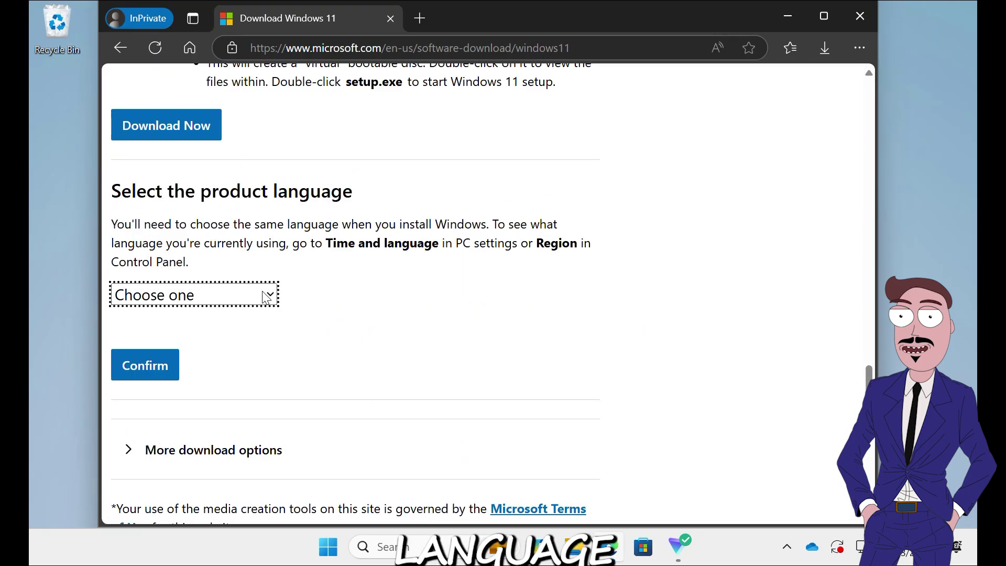
{"action": "key", "text": "e"}
{"action": "scroll", "coordinate": [474, 291], "scroll_direction": "up", "scroll_amount": 3}
{"action": "scroll", "coordinate": [476, 292], "scroll_direction": "down", "scroll_amount": 5}
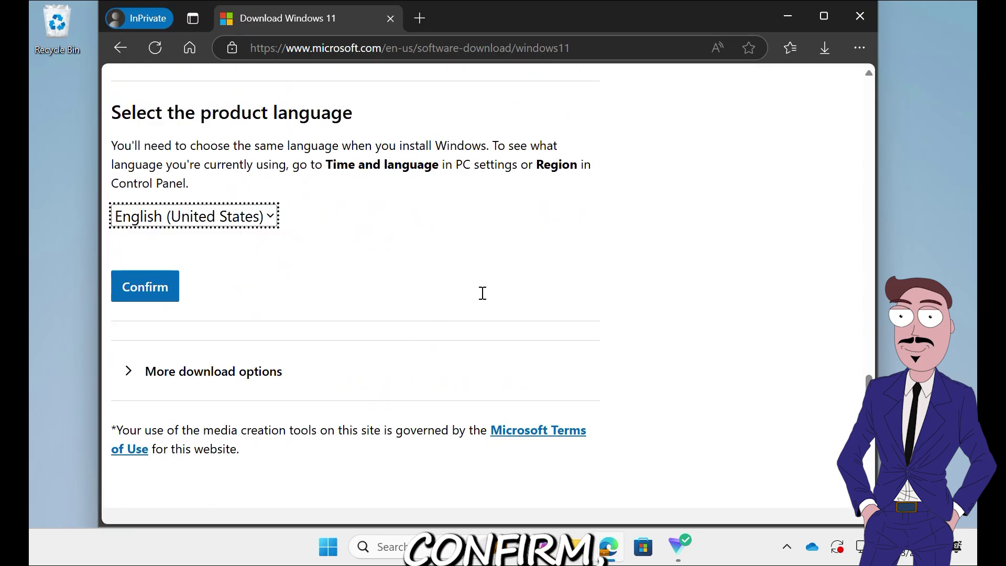
{"action": "left_click", "coordinate": [144, 285]}
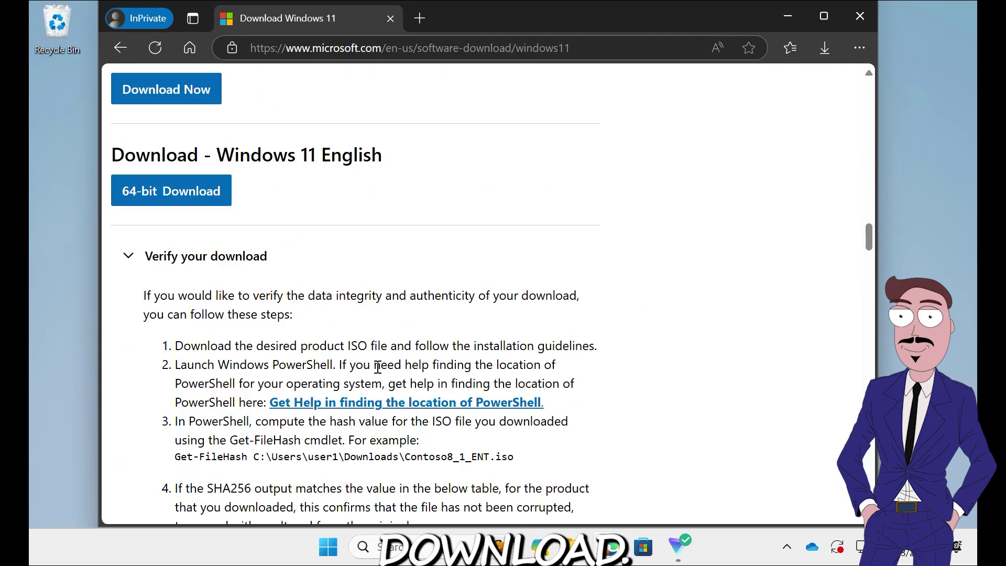
Step: Start the 64-bit ISO download (Win11_24H2_English_x64, 5.4 GB) and minimize Edge
{"action": "left_click", "coordinate": [209, 201]}
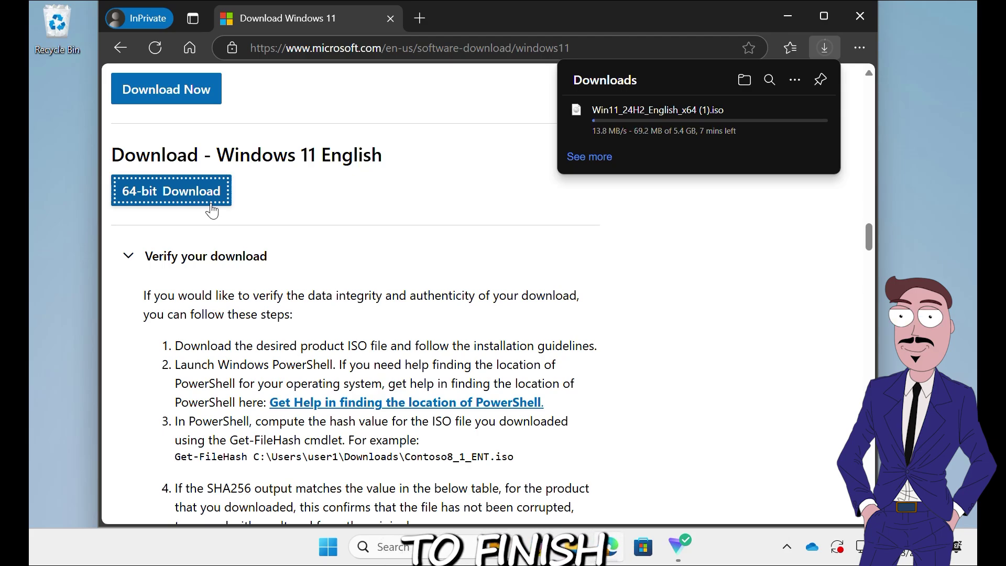
{"action": "left_click", "coordinate": [636, 177]}
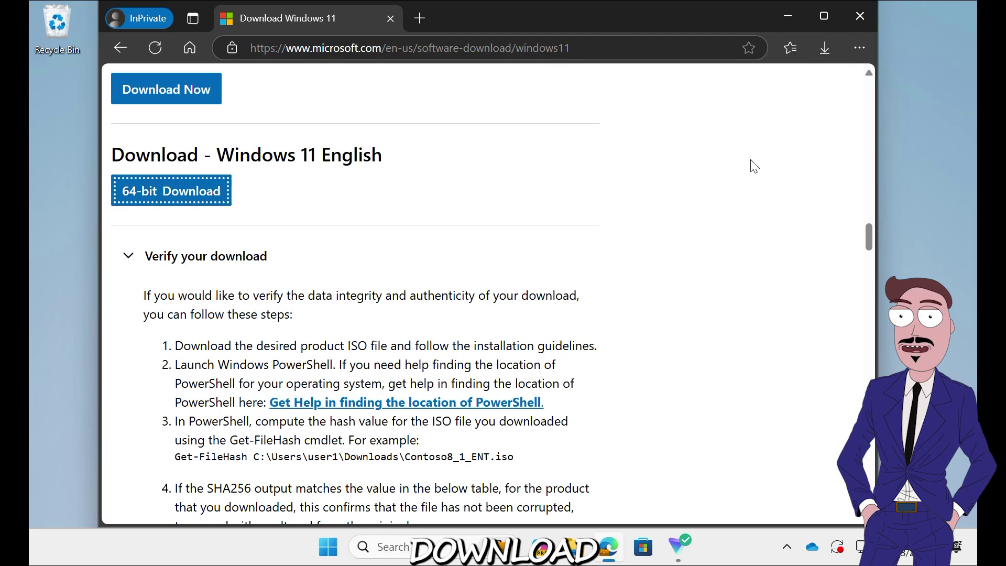
{"action": "left_click", "coordinate": [793, 20]}
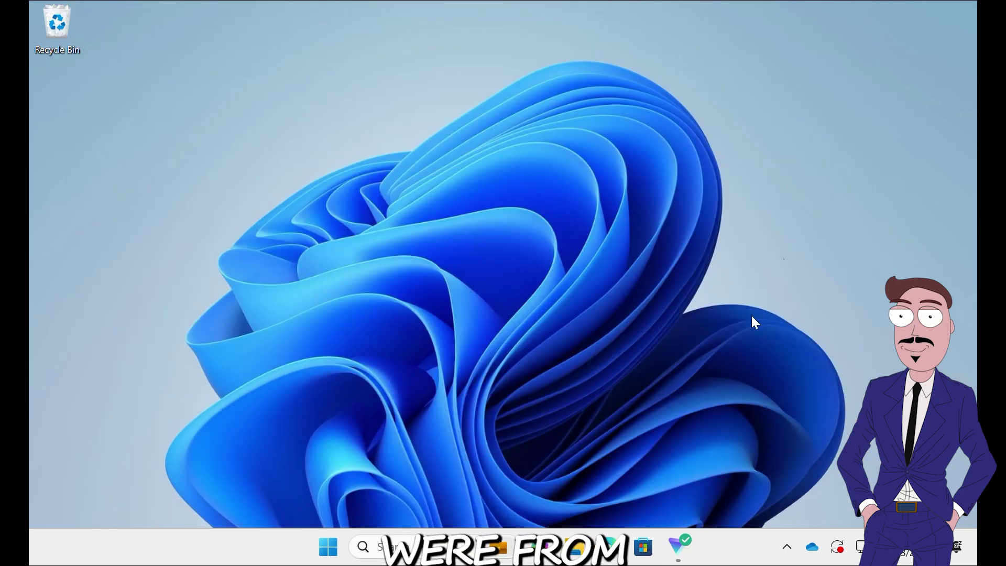
Step: Mount Win11_24H2_English_x64.iso from Downloads and run setup.exe from its DVD Drive (G:)
{"action": "left_click", "coordinate": [575, 546]}
{"action": "left_click", "coordinate": [240, 261]}
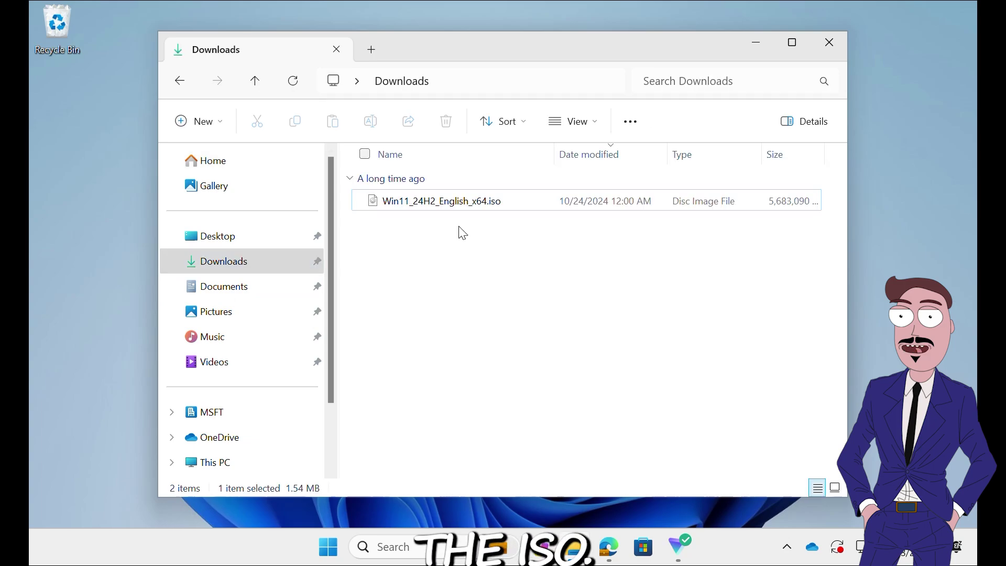
{"action": "left_click", "coordinate": [441, 201]}
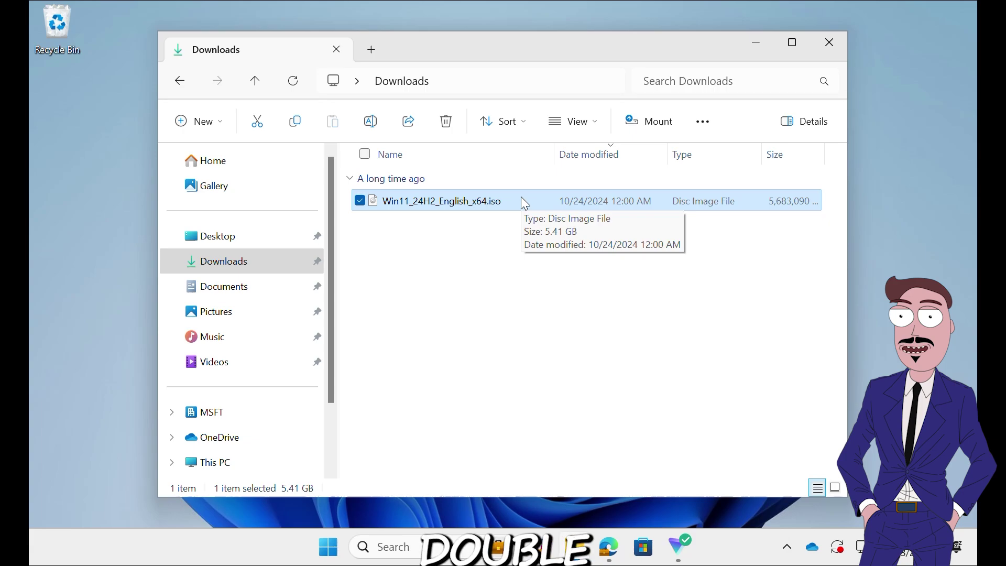
{"action": "double_click", "coordinate": [521, 198]}
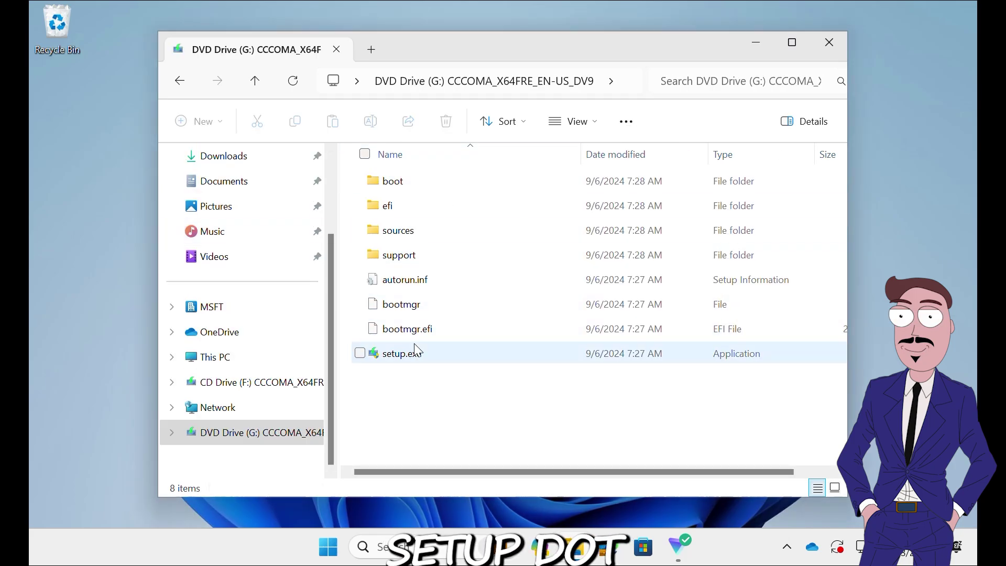
{"action": "double_click", "coordinate": [440, 361]}
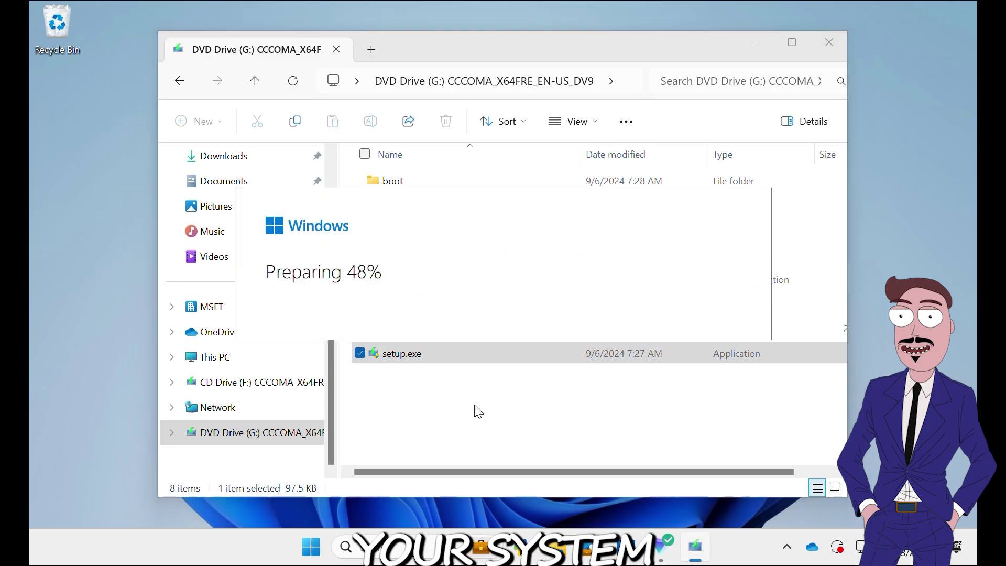
Step: Accept the license terms and install Windows 11 Pro, keeping personal files and apps
{"action": "left_click", "coordinate": [704, 457]}
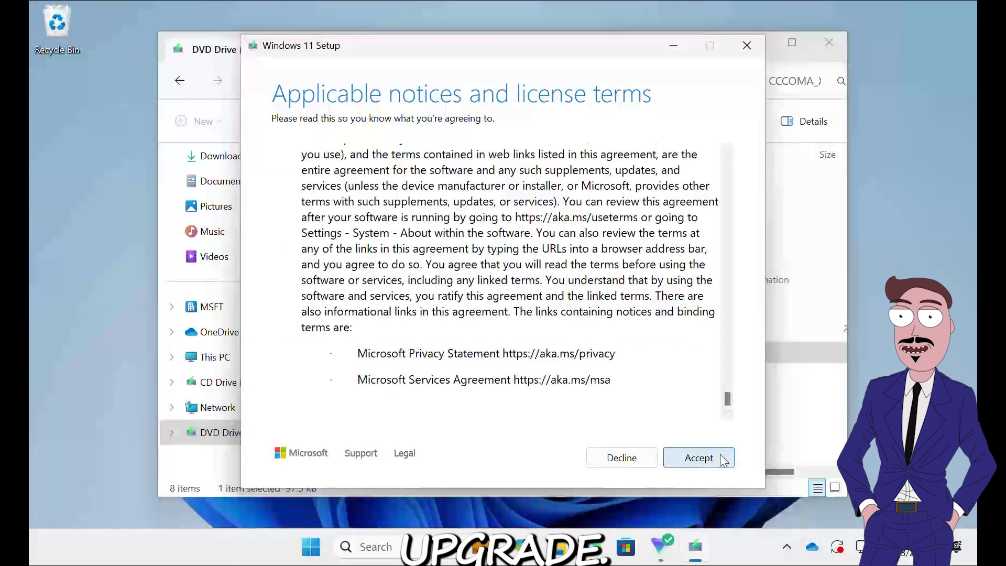
{"action": "left_click", "coordinate": [721, 459]}
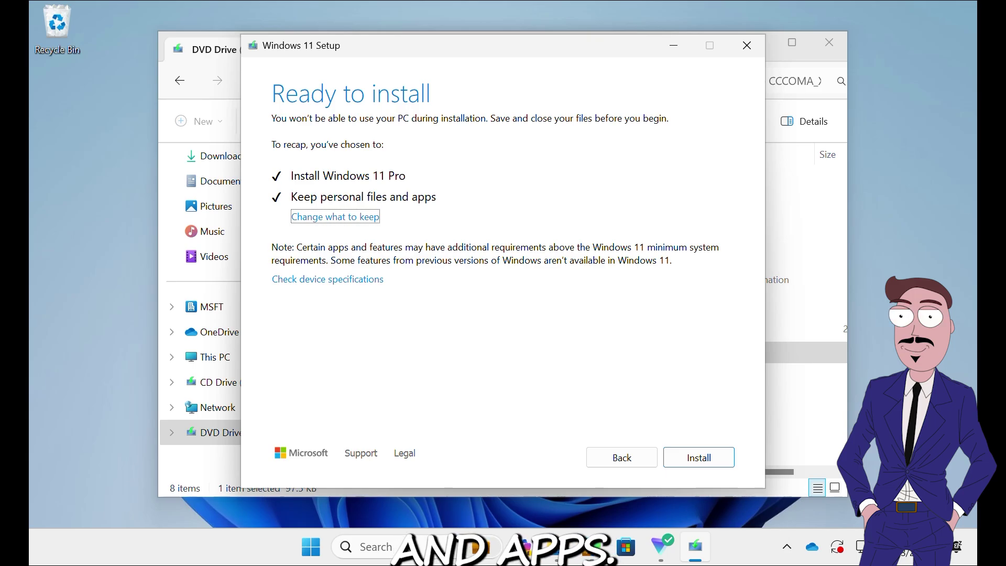
{"action": "left_click", "coordinate": [345, 217]}
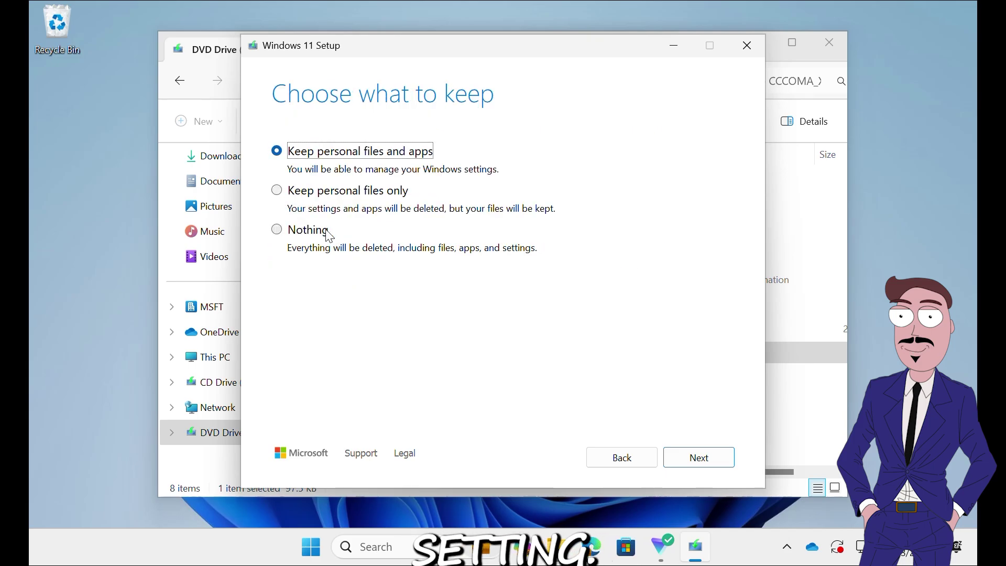
{"action": "key", "text": "Return"}
{"action": "left_click", "coordinate": [689, 463]}
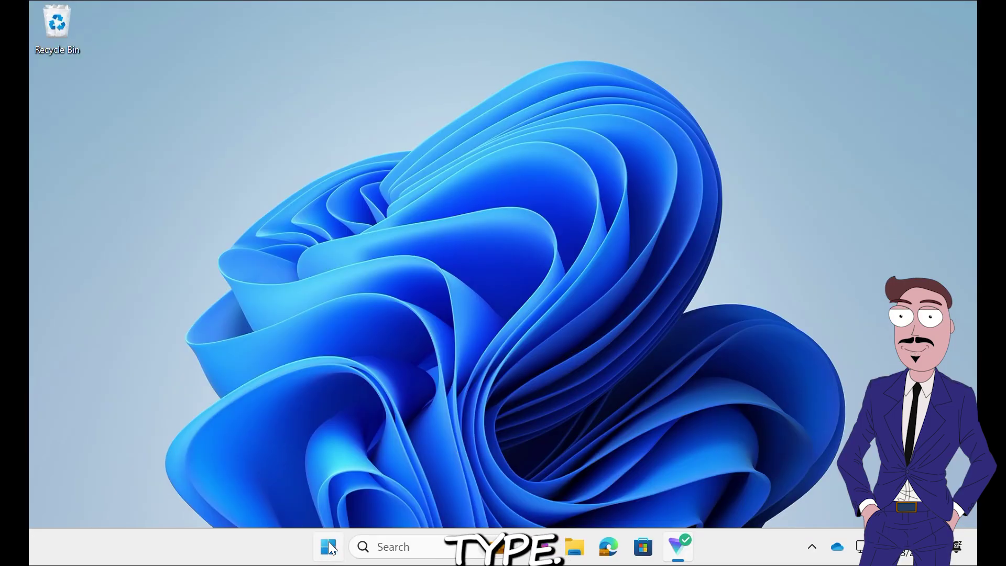
Step: Run winver to confirm version 24H2 (OS Build 26100.1742), then close About Windows
{"action": "left_click", "coordinate": [328, 547]}
{"action": "type", "text": "winver$"}
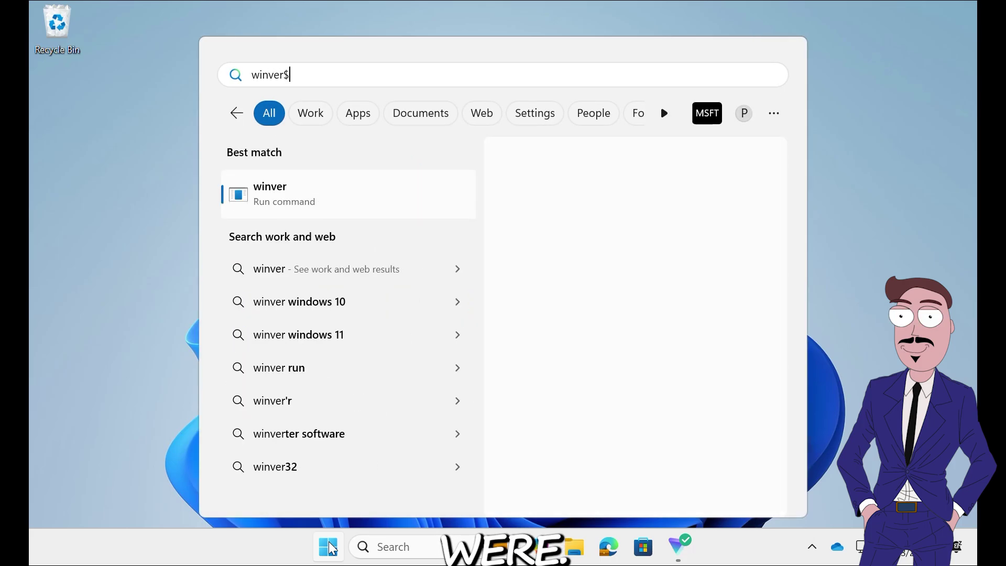
{"action": "key", "text": "Return"}
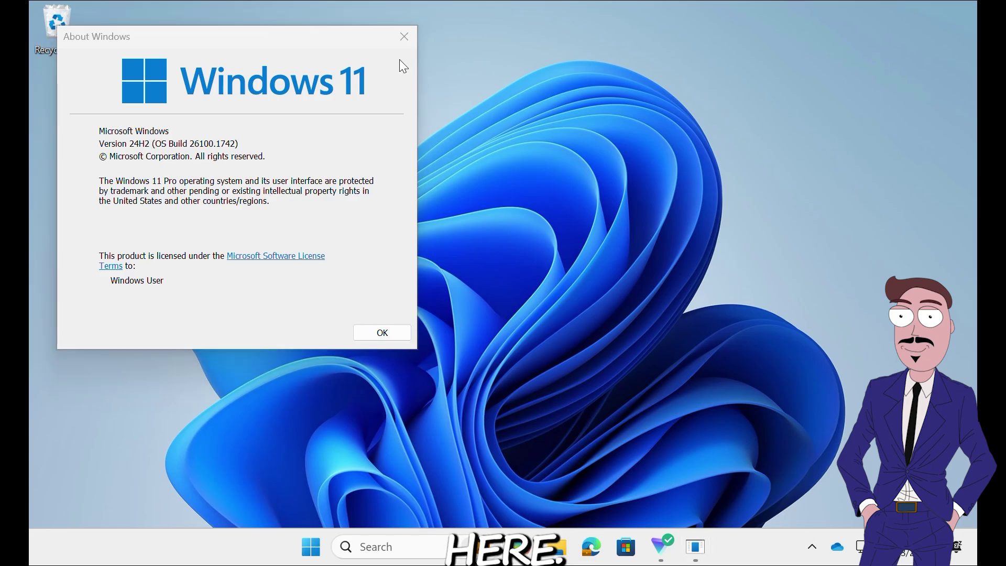
{"action": "left_click", "coordinate": [403, 36]}
{"action": "left_click", "coordinate": [326, 546]}
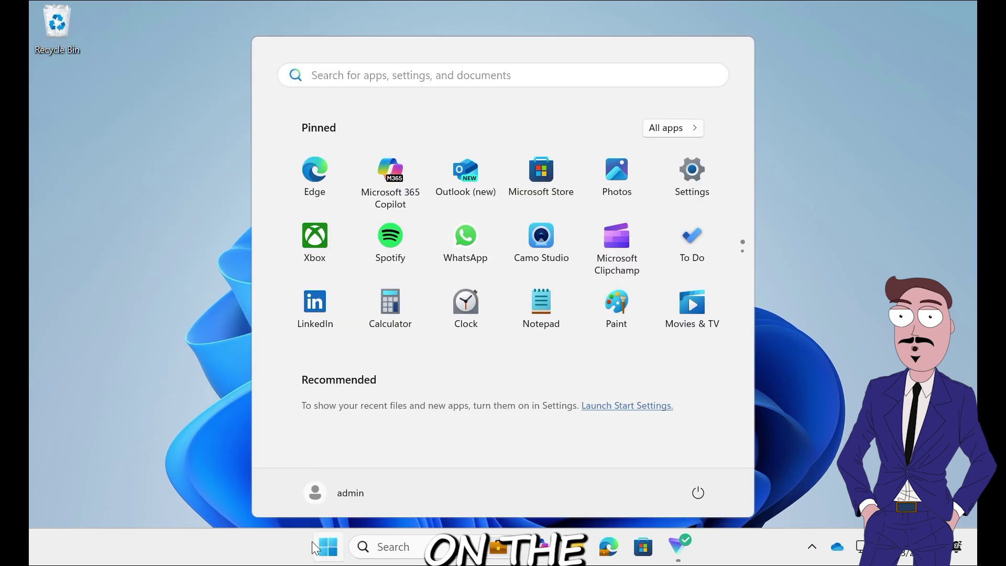
Step: Launch Settings, go to Windows Update and run 'Check for updates'
{"action": "left_click", "coordinate": [665, 209]}
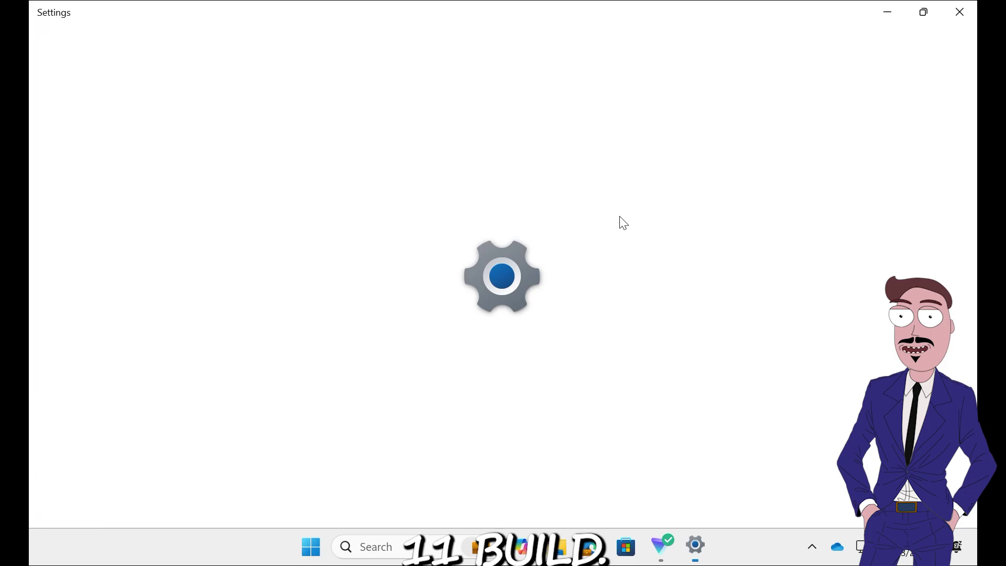
{"action": "left_click", "coordinate": [101, 514]}
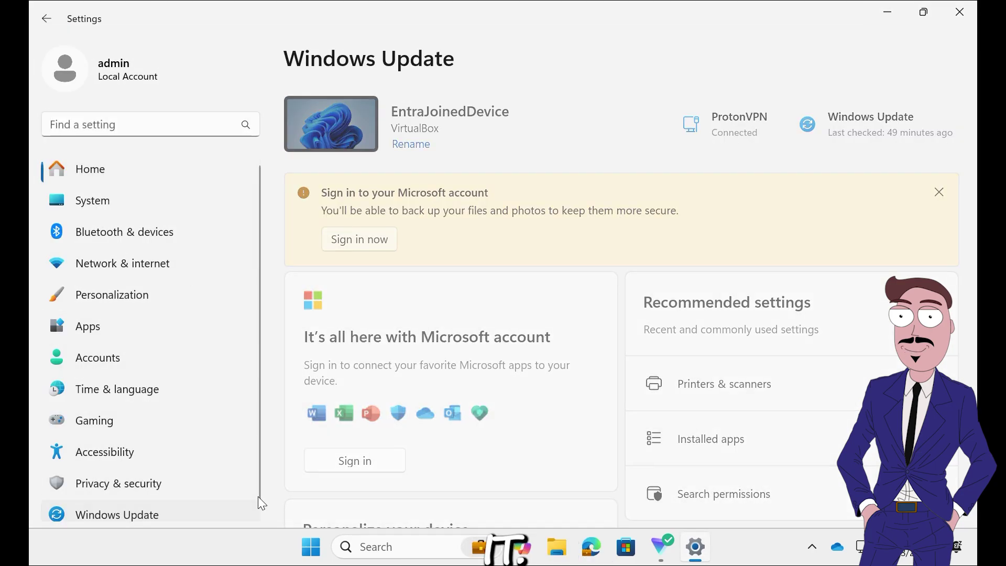
{"action": "left_click", "coordinate": [914, 129]}
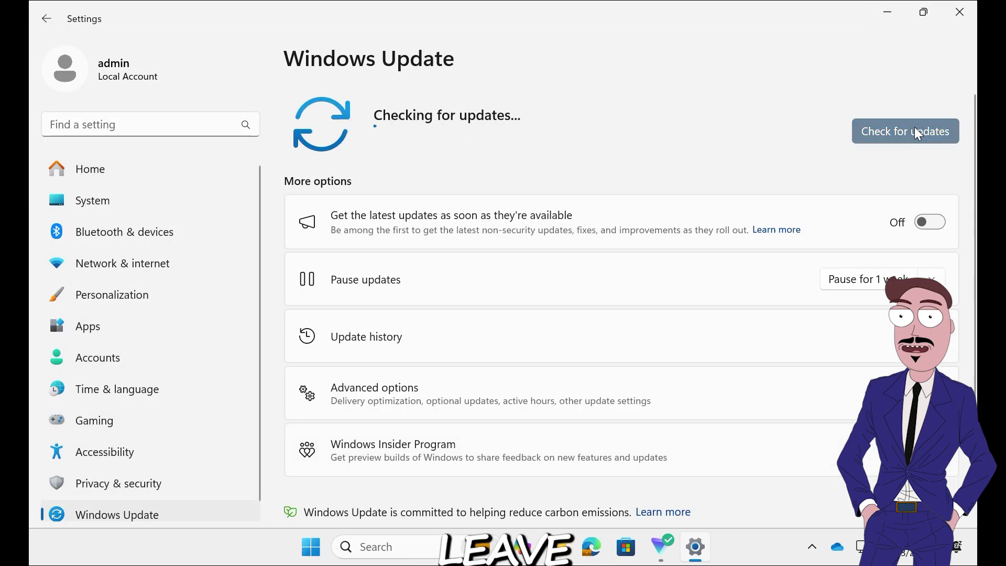